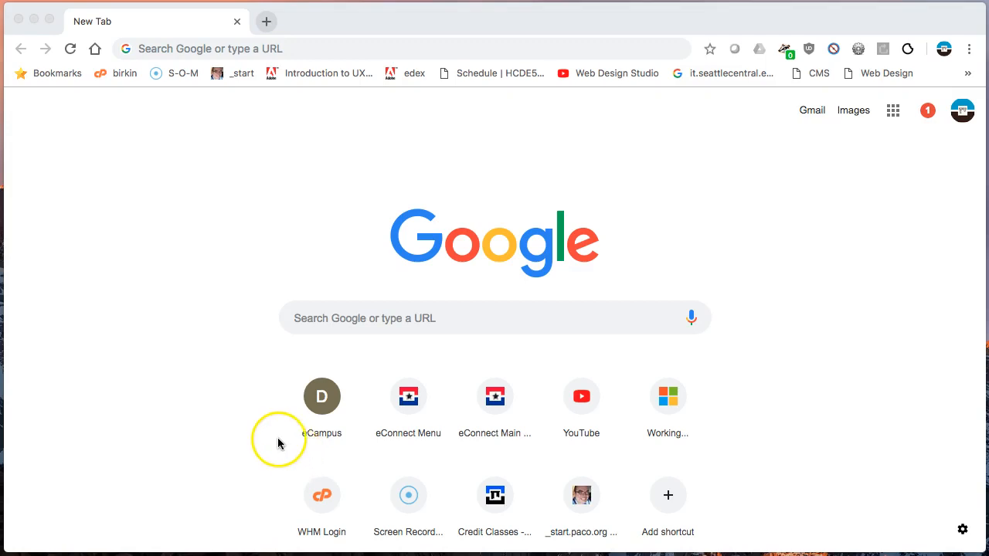
Step: Focus the empty address bar on Chrome's New Tab page
{"action": "left_click", "coordinate": [298, 51]}
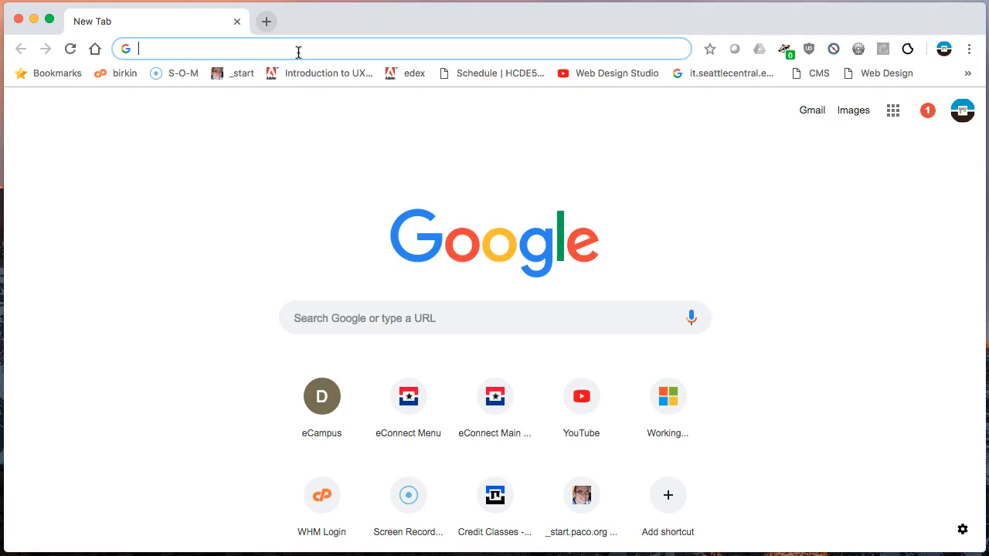
Step: Load mysql.com from the 'mysq' autocomplete and scroll through the homepage
{"action": "type", "text": "mysql.com"}
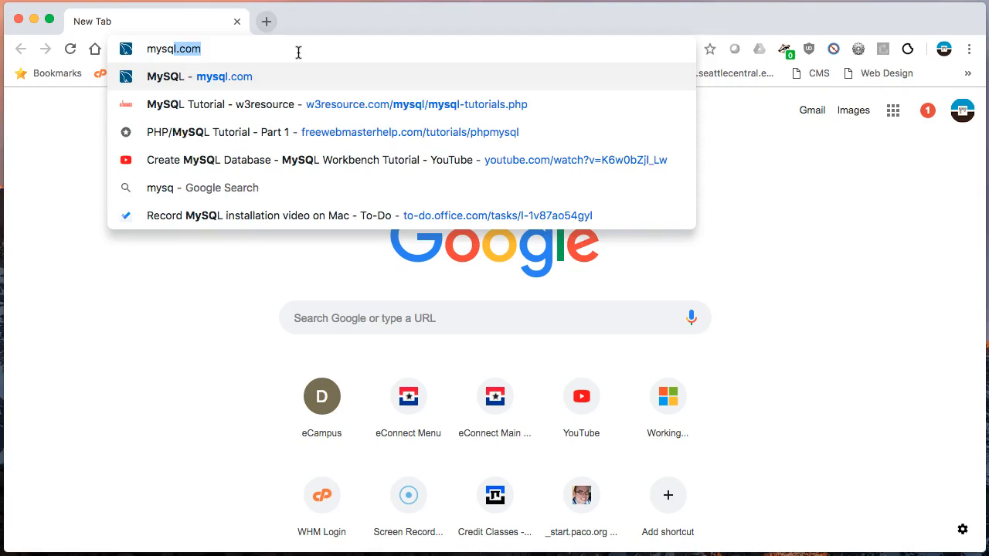
{"action": "key", "text": "Return"}
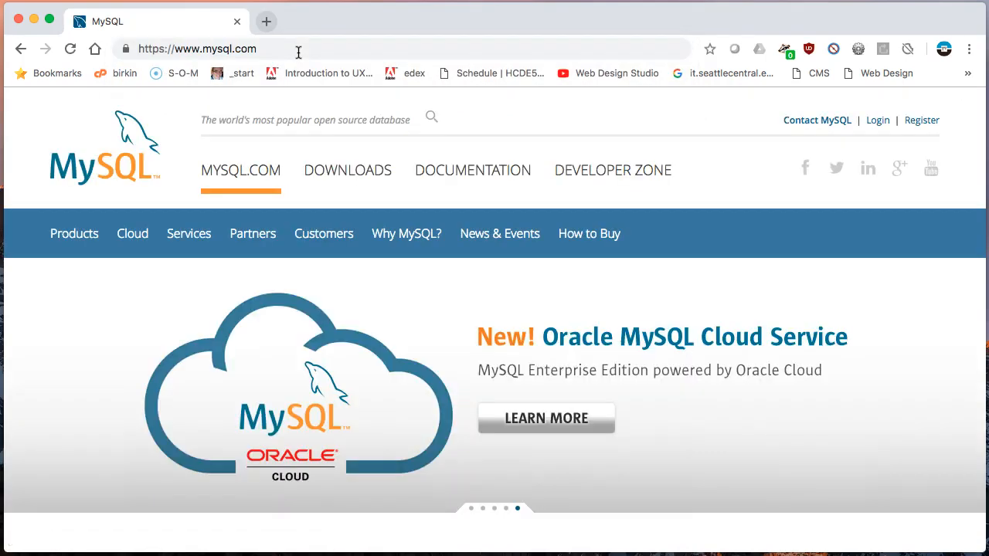
{"action": "scroll", "coordinate": [526, 309], "scroll_direction": "down", "scroll_amount": 20}
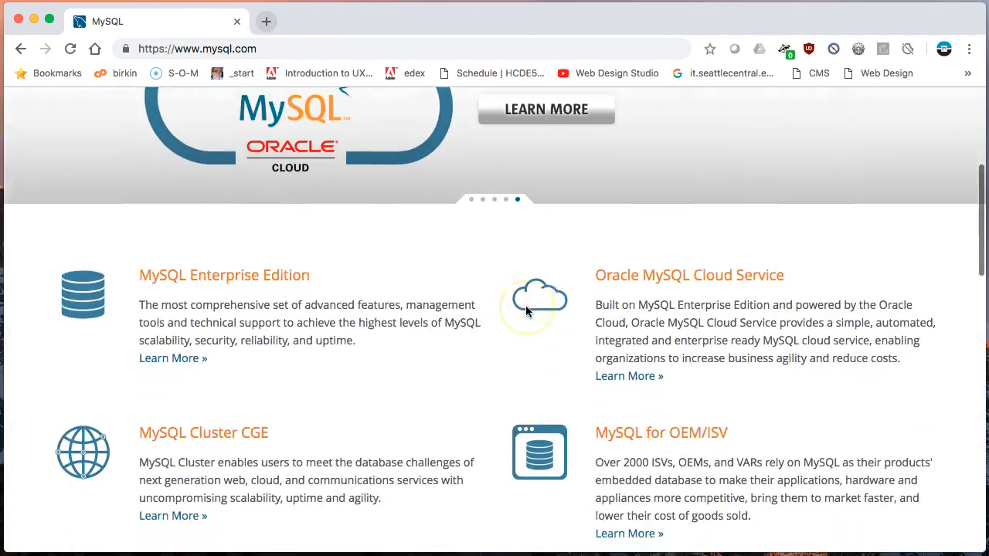
{"action": "scroll", "coordinate": [526, 309], "scroll_direction": "down", "scroll_amount": 3}
{"action": "scroll", "coordinate": [526, 309], "scroll_direction": "up", "scroll_amount": 20}
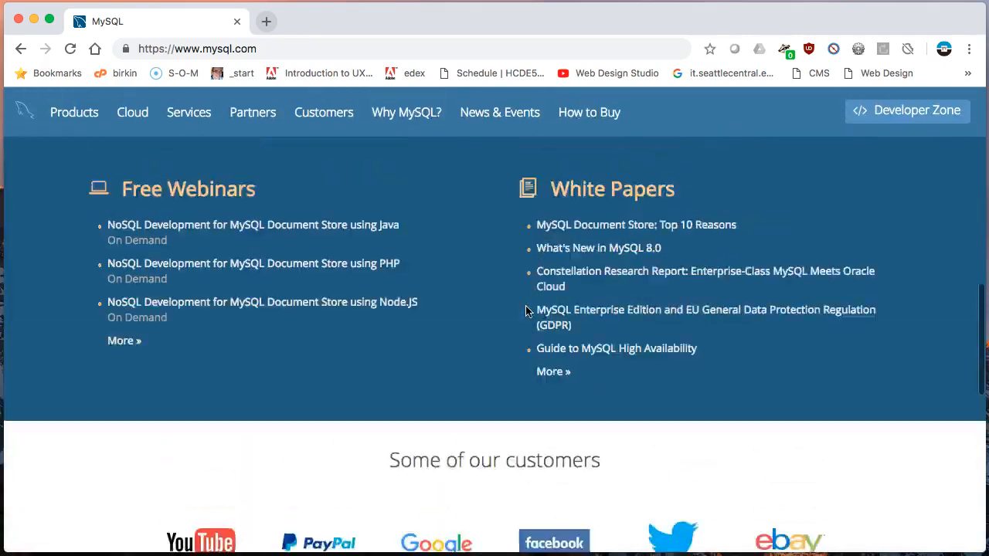
{"action": "scroll", "coordinate": [525, 311], "scroll_direction": "up", "scroll_amount": 5}
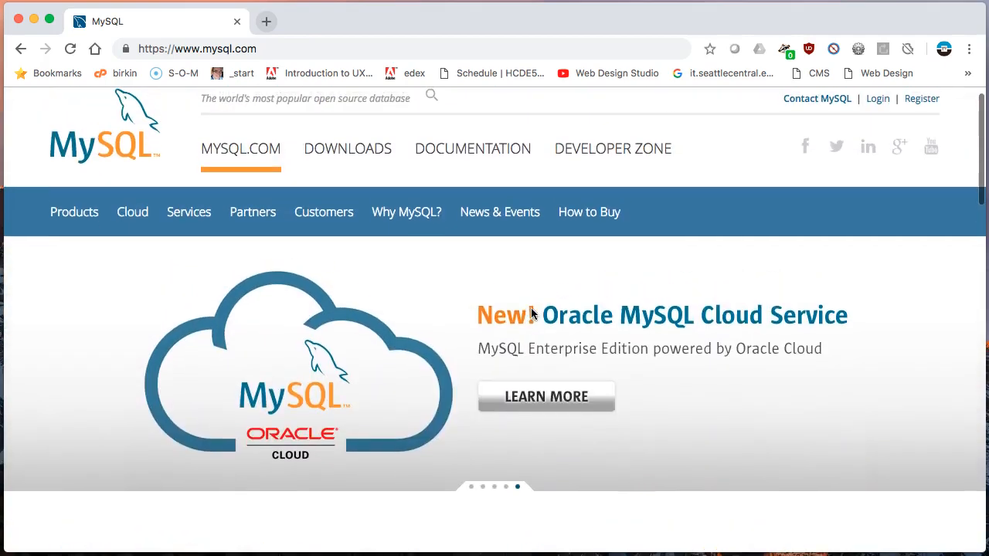
{"action": "scroll", "coordinate": [434, 309], "scroll_direction": "up", "scroll_amount": 1}
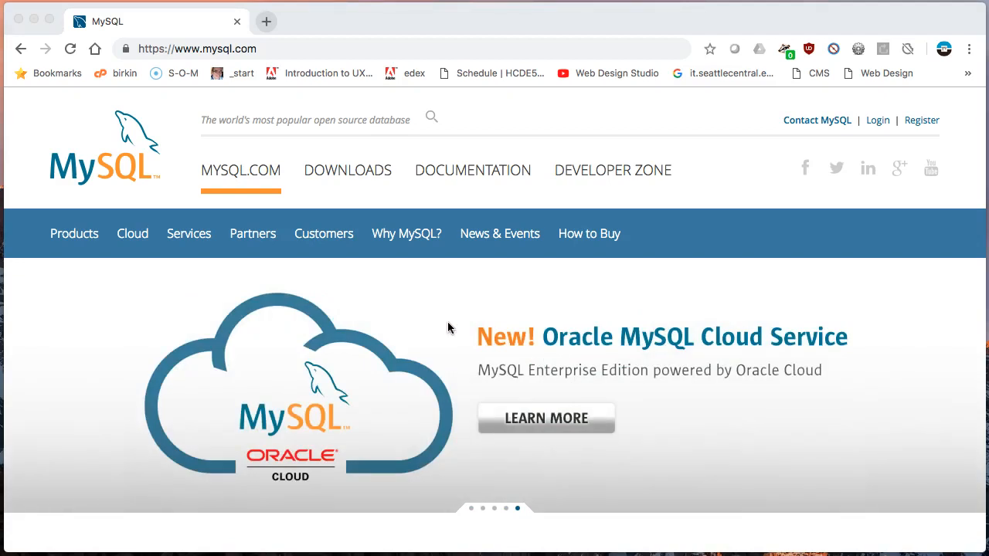
{"action": "left_click", "coordinate": [451, 337]}
Step: Go to the Downloads page and scroll down to MySQL Community Edition (GPL)
{"action": "left_click", "coordinate": [349, 172]}
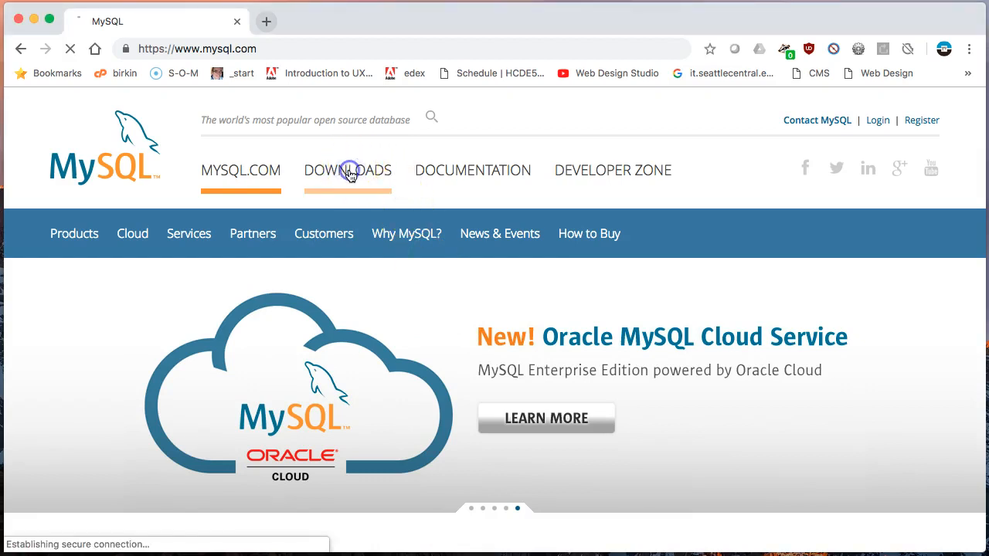
{"action": "scroll", "coordinate": [604, 321], "scroll_direction": "down", "scroll_amount": 1}
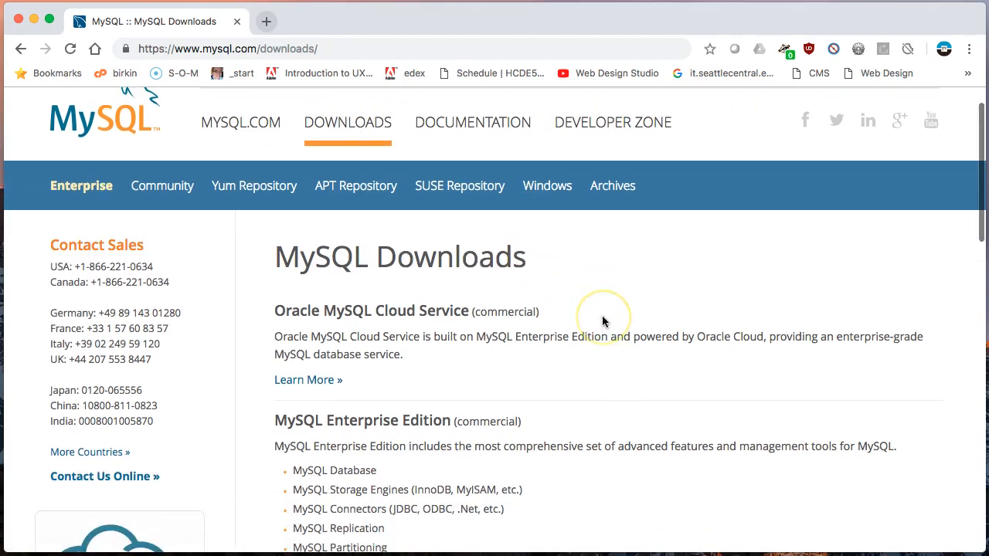
{"action": "scroll", "coordinate": [603, 321], "scroll_direction": "down", "scroll_amount": 4}
{"action": "scroll", "coordinate": [602, 315], "scroll_direction": "down", "scroll_amount": 1}
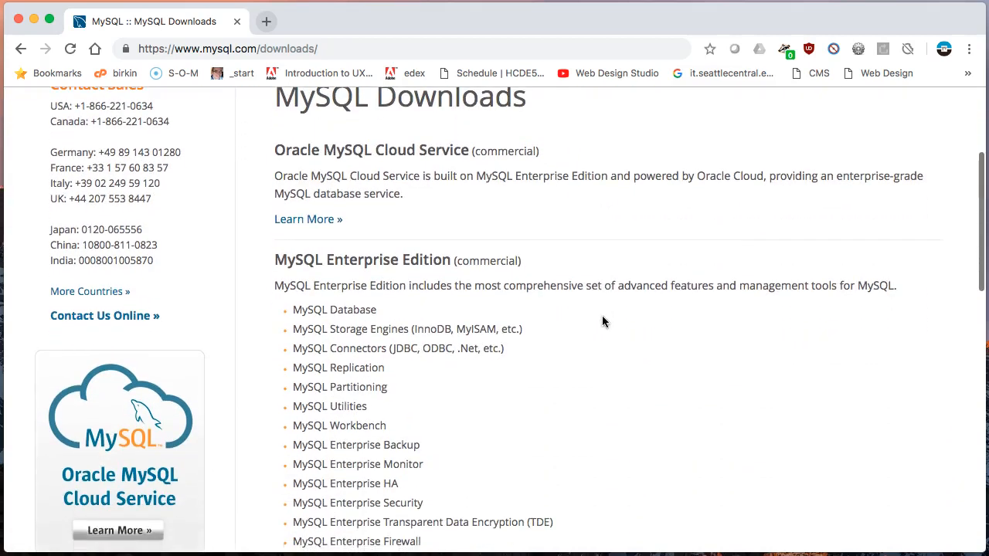
{"action": "scroll", "coordinate": [561, 311], "scroll_direction": "down", "scroll_amount": 3}
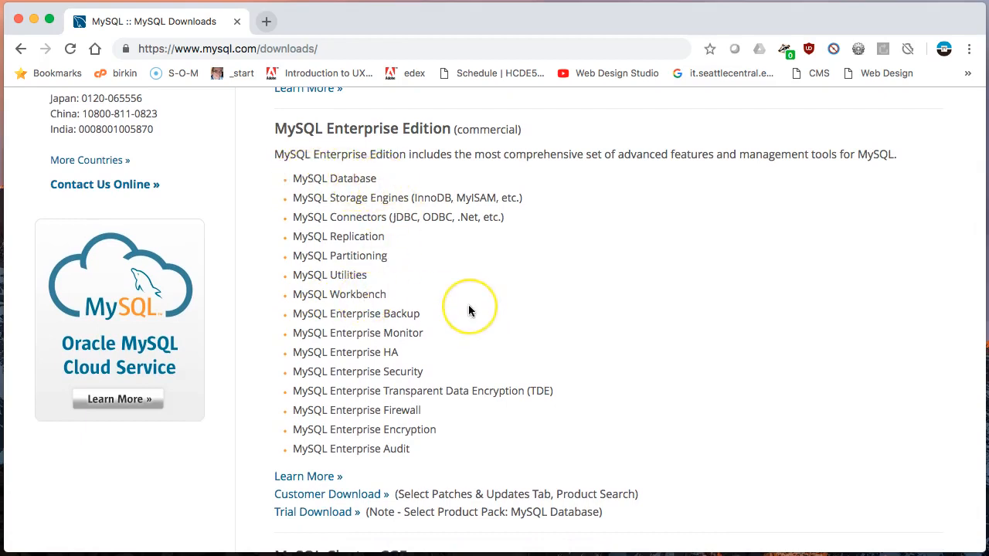
{"action": "scroll", "coordinate": [469, 309], "scroll_direction": "down", "scroll_amount": 4}
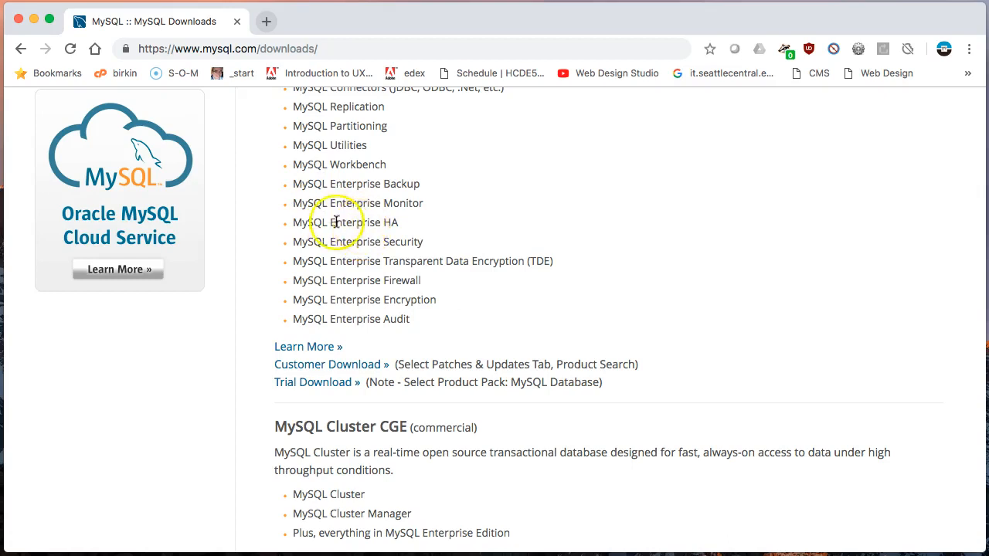
{"action": "left_click_drag", "start_coordinate": [380, 222], "coordinate": [338, 222]}
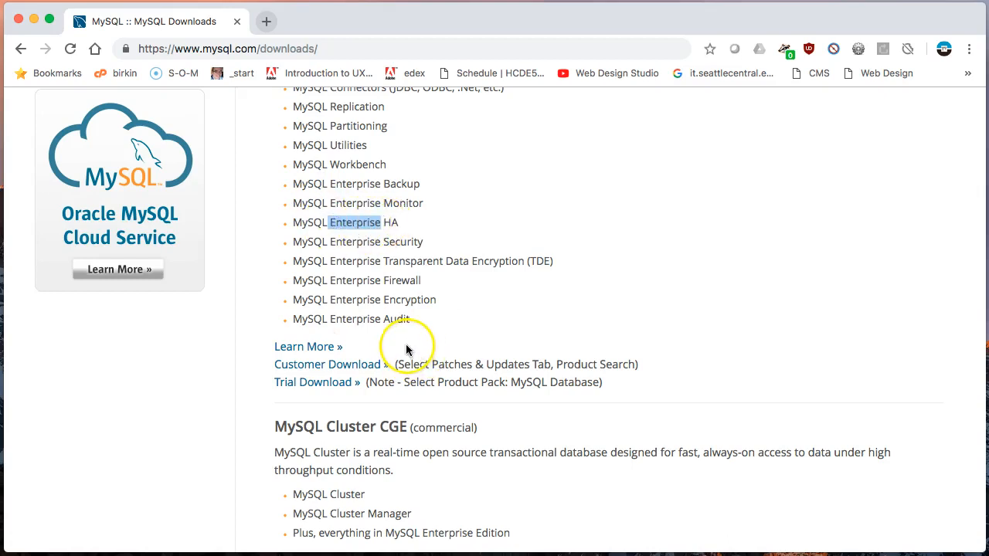
{"action": "scroll", "coordinate": [411, 337], "scroll_direction": "down", "scroll_amount": 5}
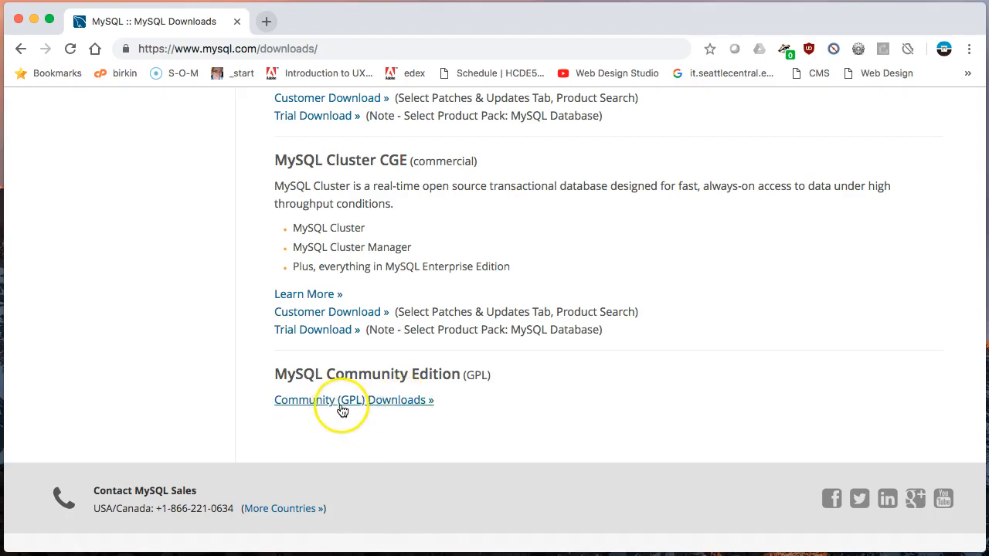
Step: Open Community (GPL) Downloads and browse Community Server, Cluster, Router, Shell and Workbench
{"action": "left_click", "coordinate": [396, 408]}
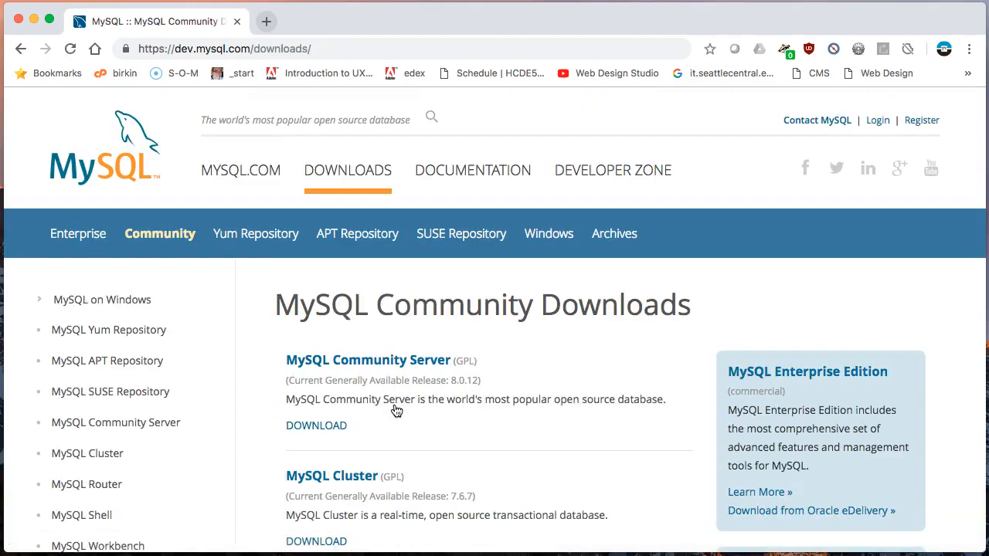
{"action": "scroll", "coordinate": [530, 394], "scroll_direction": "down", "scroll_amount": 1}
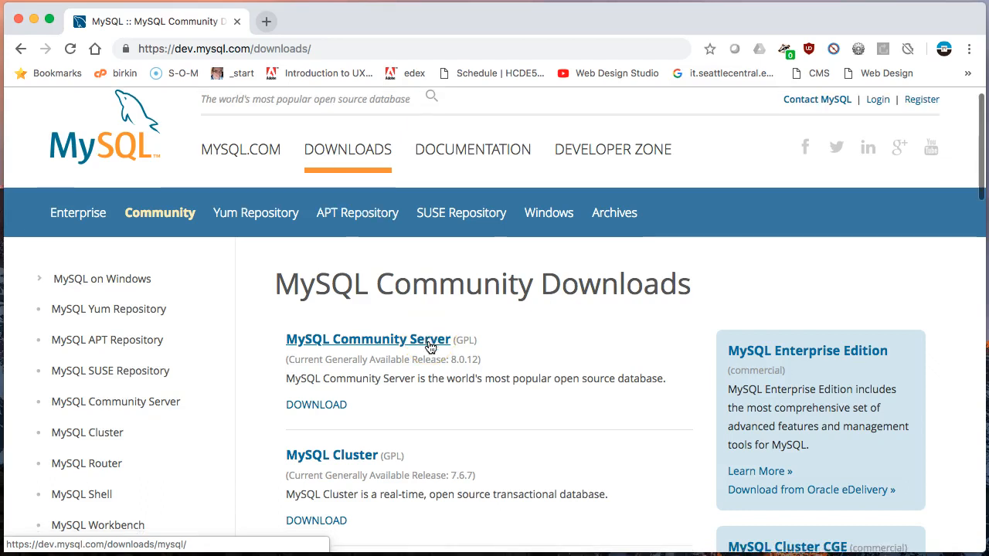
{"action": "scroll", "coordinate": [473, 348], "scroll_direction": "down", "scroll_amount": 3}
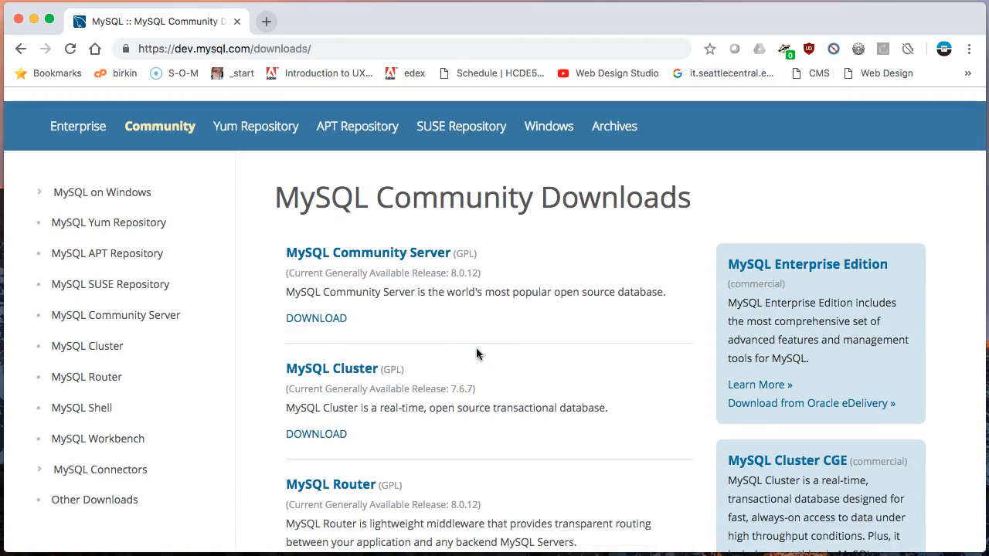
{"action": "scroll", "coordinate": [476, 348], "scroll_direction": "down", "scroll_amount": 10}
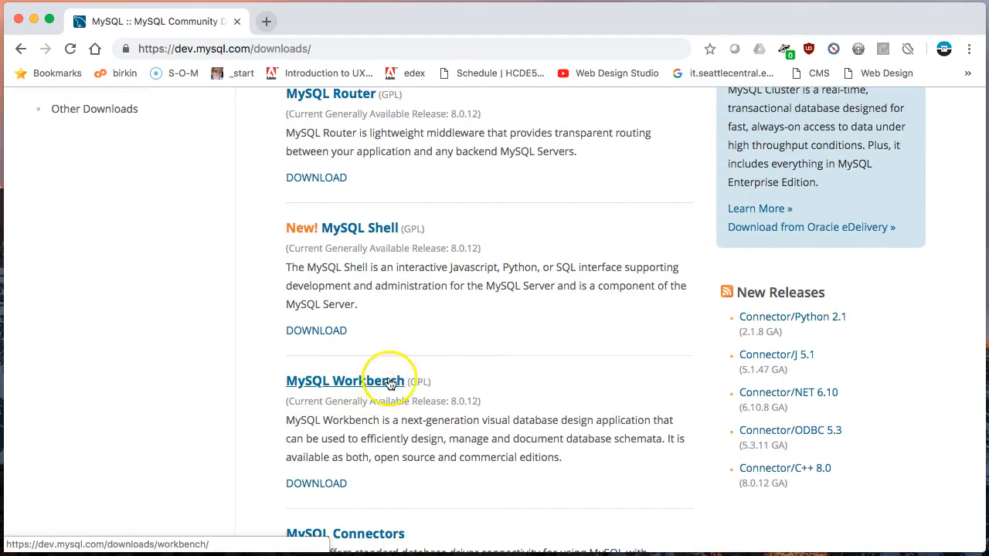
{"action": "scroll", "coordinate": [486, 364], "scroll_direction": "up", "scroll_amount": 3}
{"action": "scroll", "coordinate": [486, 364], "scroll_direction": "up", "scroll_amount": 5}
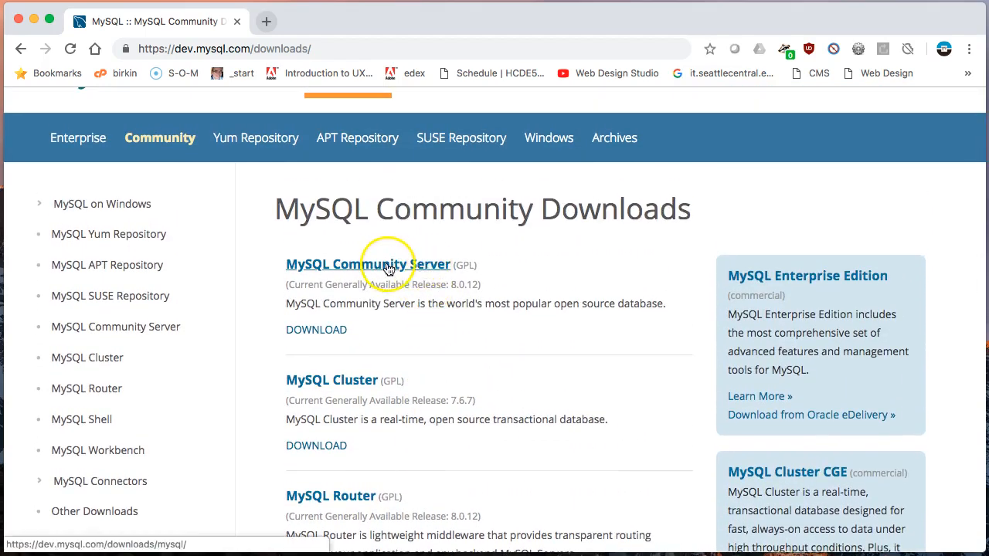
Step: Open the Community Server 8.0.12 page's macOS packages after confirming the Mac runs macOS Sierra
{"action": "left_click", "coordinate": [398, 265]}
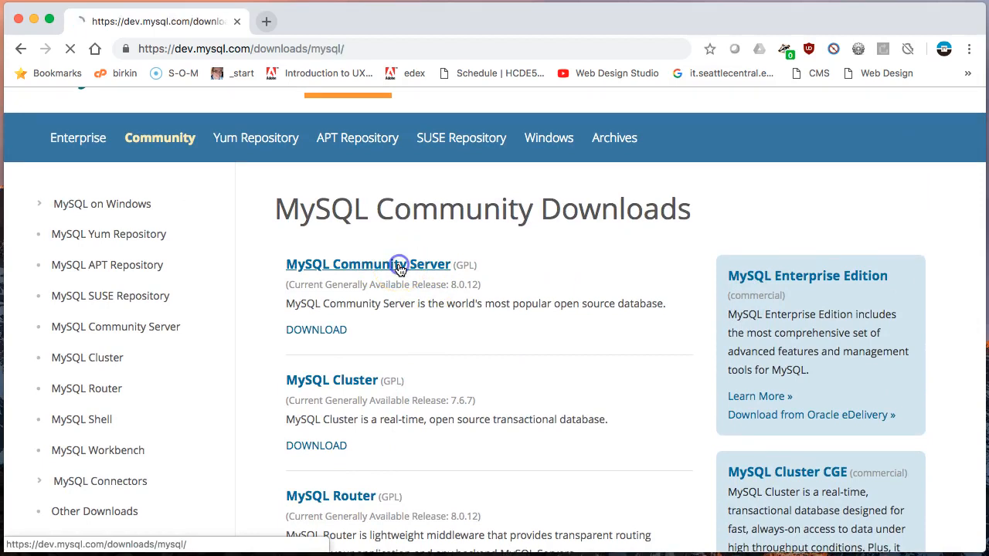
{"action": "scroll", "coordinate": [430, 284], "scroll_direction": "down", "scroll_amount": 7}
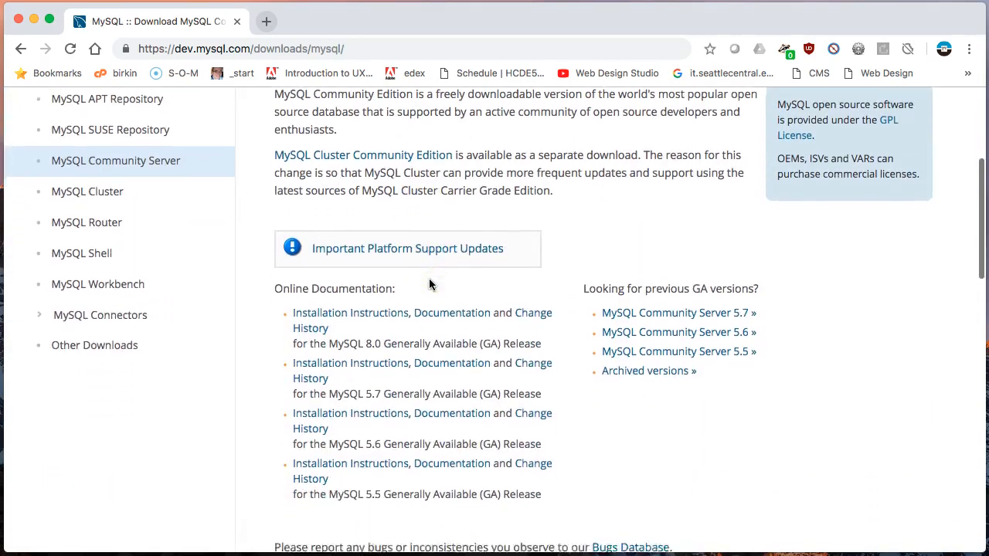
{"action": "scroll", "coordinate": [430, 285], "scroll_direction": "down", "scroll_amount": 3}
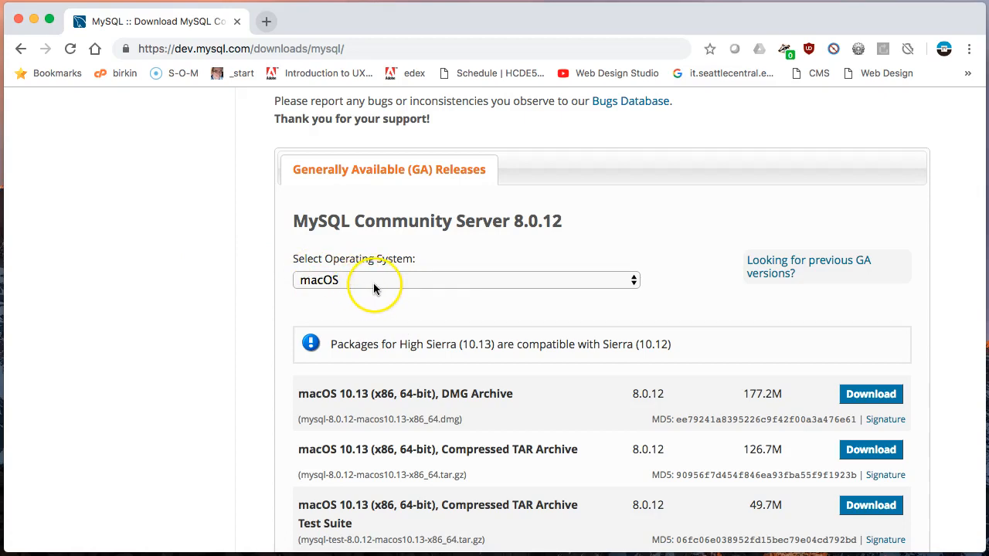
{"action": "scroll", "coordinate": [399, 280], "scroll_direction": "down", "scroll_amount": 3}
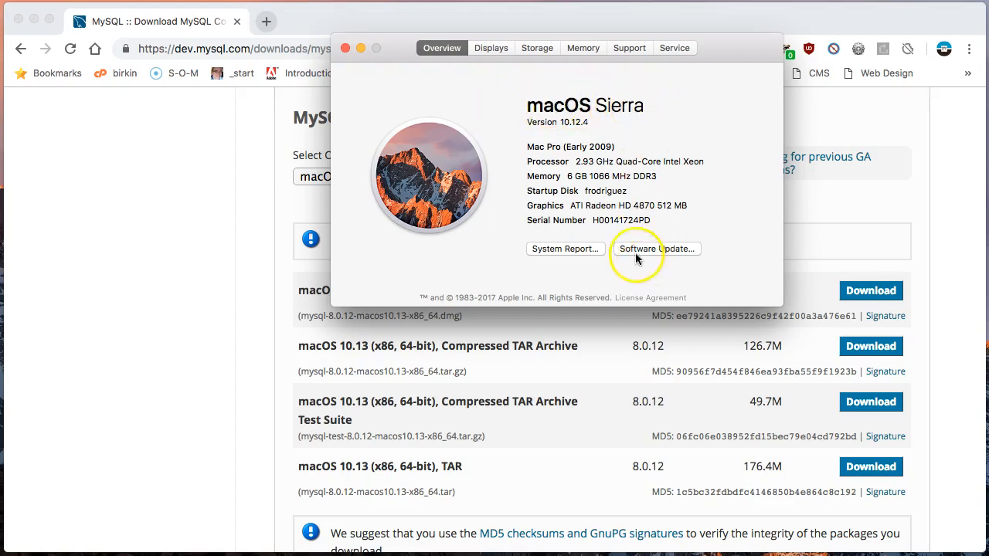
{"action": "left_click", "coordinate": [344, 49]}
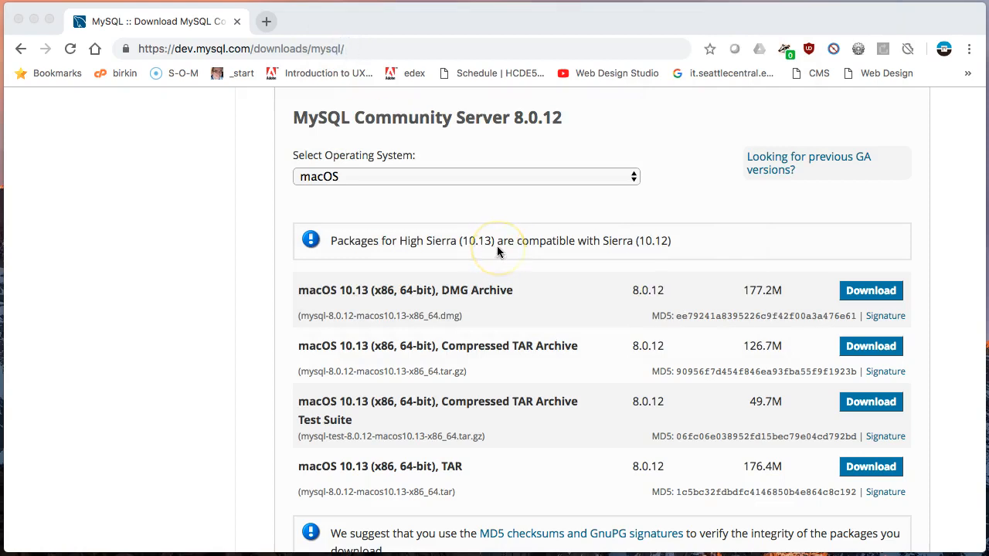
{"action": "scroll", "coordinate": [496, 246], "scroll_direction": "down", "scroll_amount": 2}
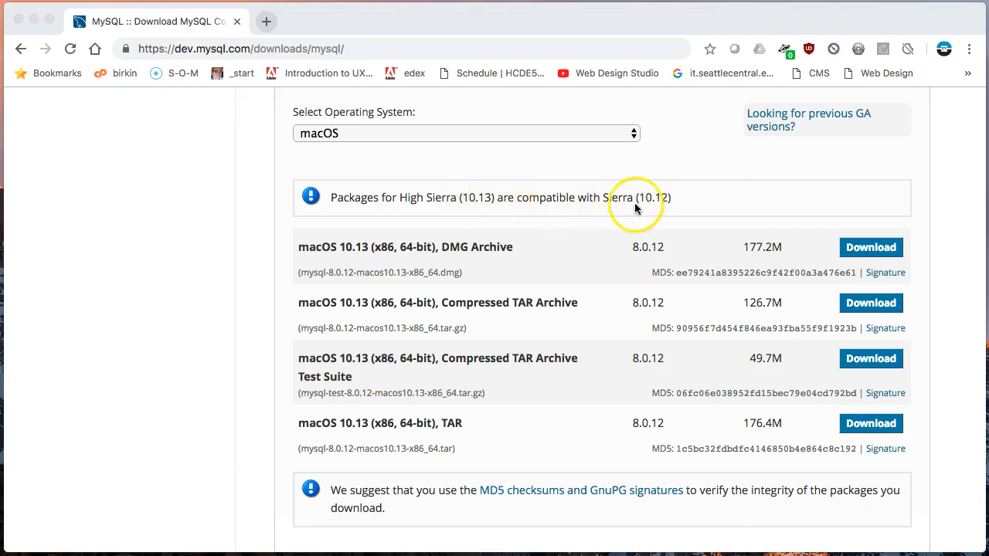
{"action": "left_click", "coordinate": [870, 248]}
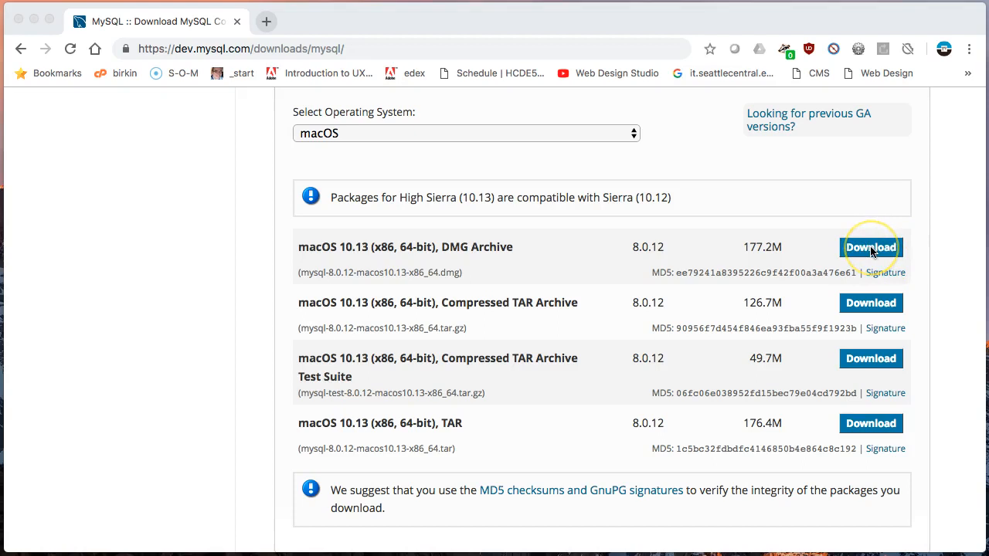
{"action": "left_click", "coordinate": [870, 248]}
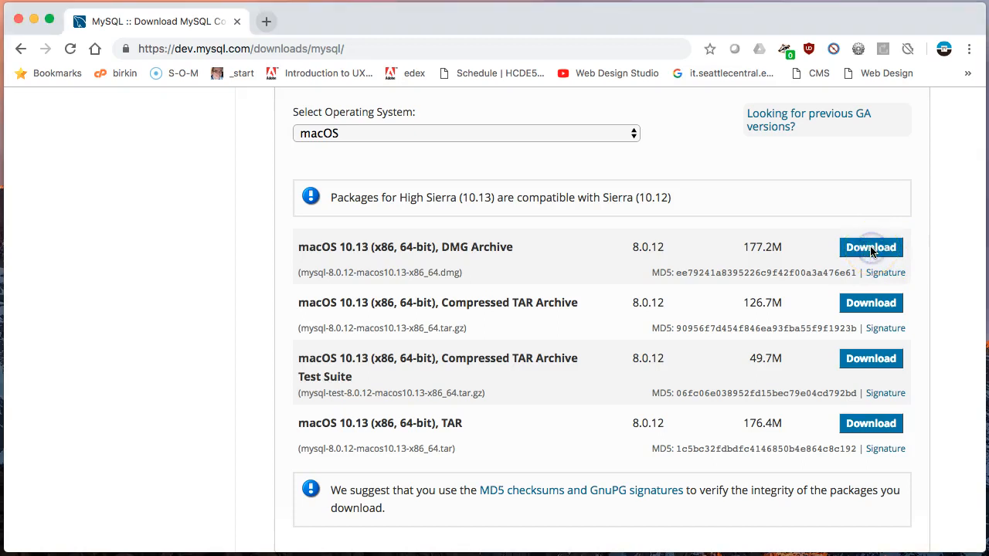
Step: Request the 177.2M macOS DMG Archive and review the Begin Your Download page
{"action": "left_click", "coordinate": [871, 248]}
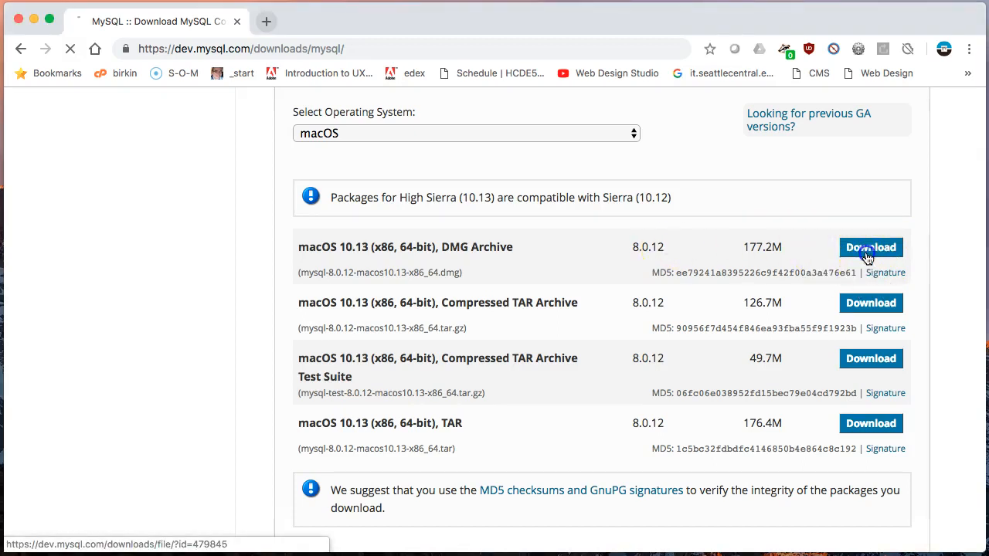
{"action": "scroll", "coordinate": [723, 259], "scroll_direction": "down", "scroll_amount": 7}
{"action": "scroll", "coordinate": [633, 261], "scroll_direction": "up", "scroll_amount": 5}
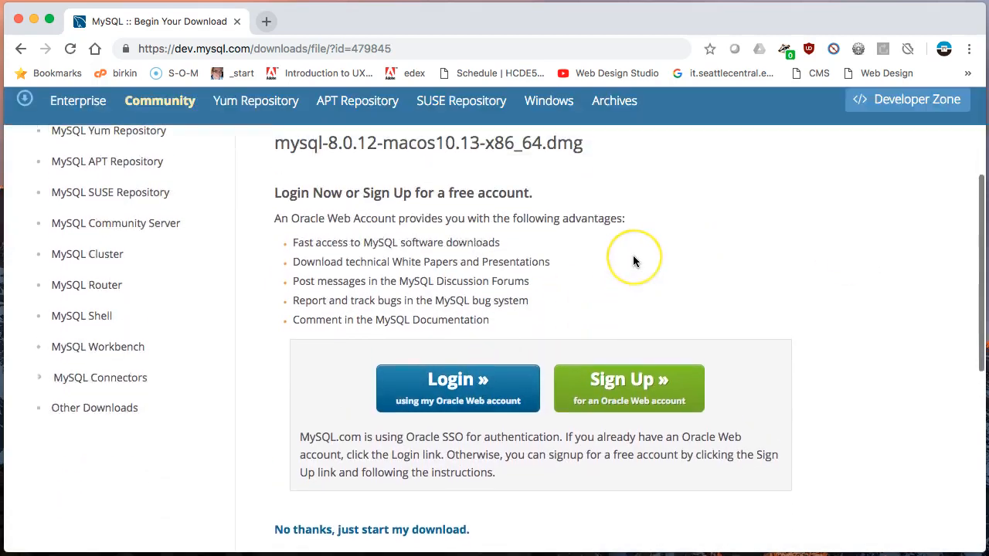
{"action": "scroll", "coordinate": [633, 261], "scroll_direction": "up", "scroll_amount": 1}
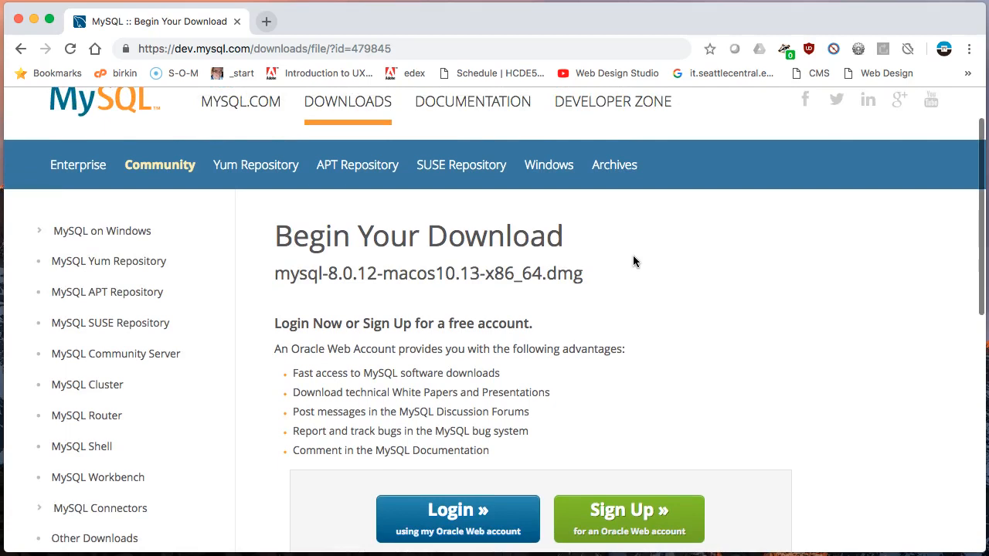
{"action": "left_click", "coordinate": [554, 339]}
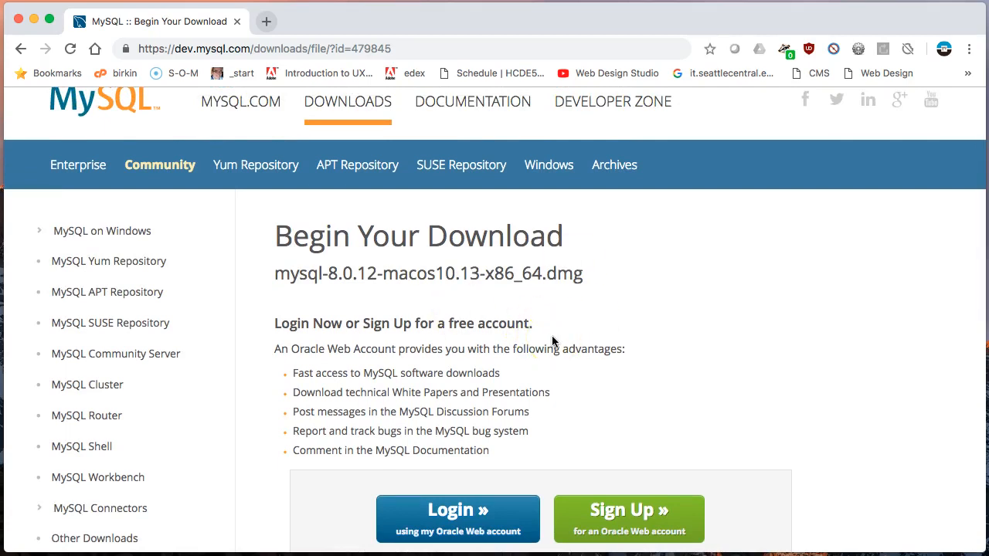
{"action": "left_click", "coordinate": [583, 341]}
{"action": "scroll", "coordinate": [595, 340], "scroll_direction": "down", "scroll_amount": 10}
{"action": "scroll", "coordinate": [601, 339], "scroll_direction": "up", "scroll_amount": 1}
Step: Skip the Oracle login and save mysql-8.0.12-macos10.13-x86_64.dmg to the Desktop
{"action": "left_click", "coordinate": [385, 208]}
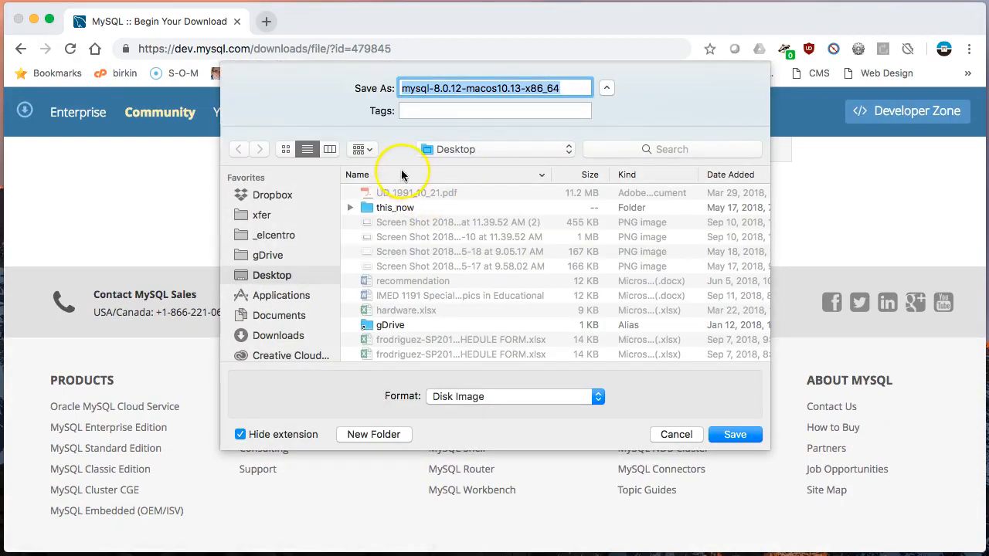
{"action": "left_click", "coordinate": [735, 435]}
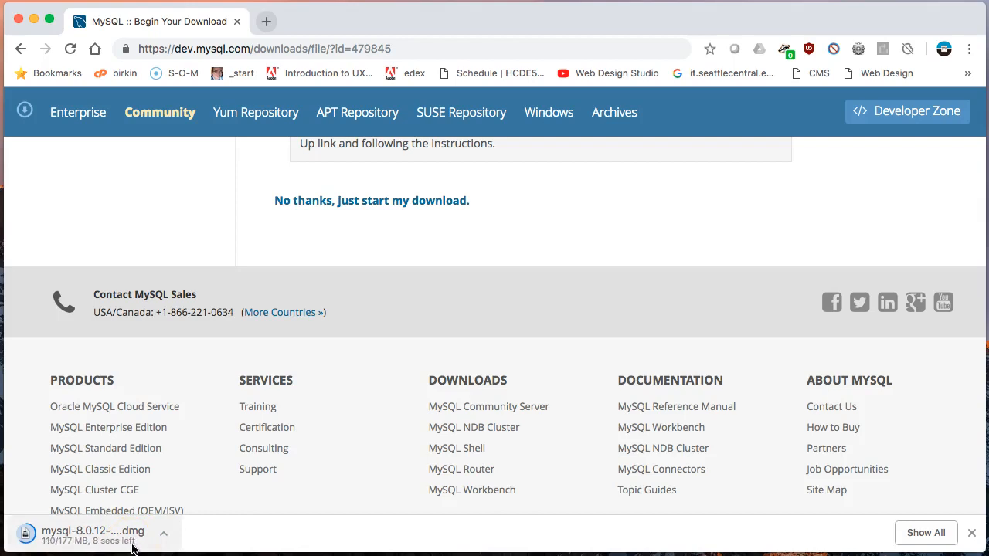
{"action": "scroll", "coordinate": [340, 373], "scroll_direction": "up", "scroll_amount": 10}
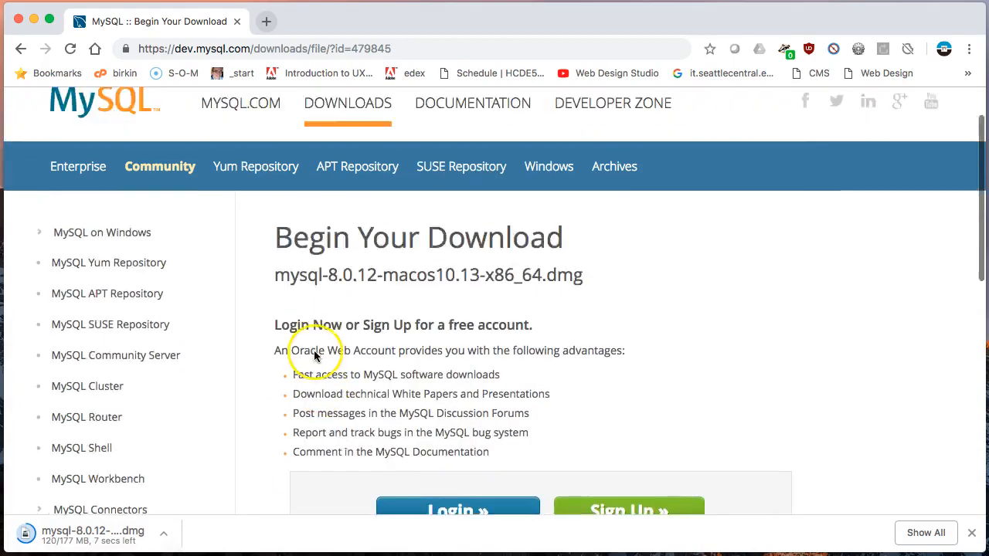
{"action": "scroll", "coordinate": [314, 356], "scroll_direction": "up", "scroll_amount": 2}
Step: Return to Community Downloads and open MySQL Workbench 8.0.12, showing its 105.1M macOS DMG Archive
{"action": "left_click", "coordinate": [19, 51]}
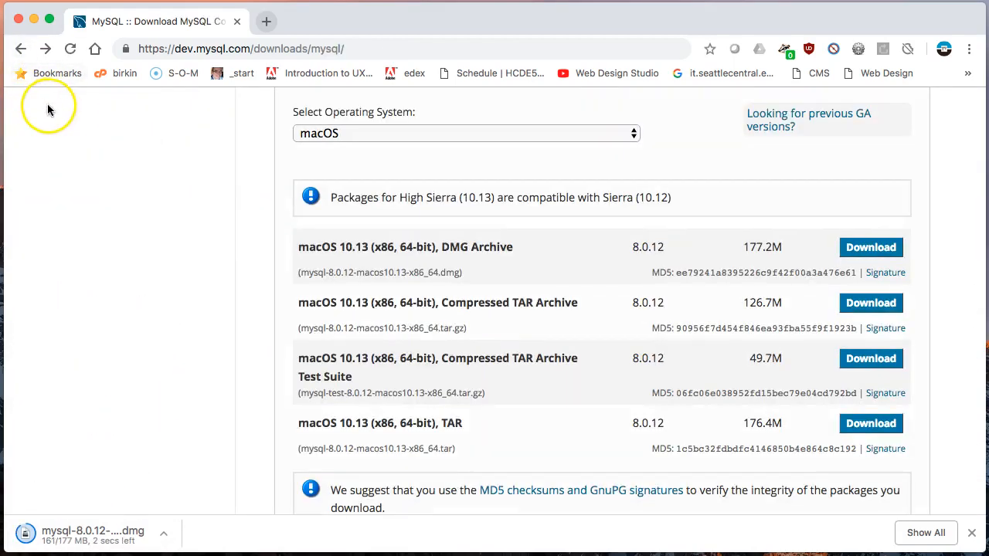
{"action": "scroll", "coordinate": [47, 104], "scroll_direction": "up", "scroll_amount": 2}
{"action": "left_click", "coordinate": [22, 50]}
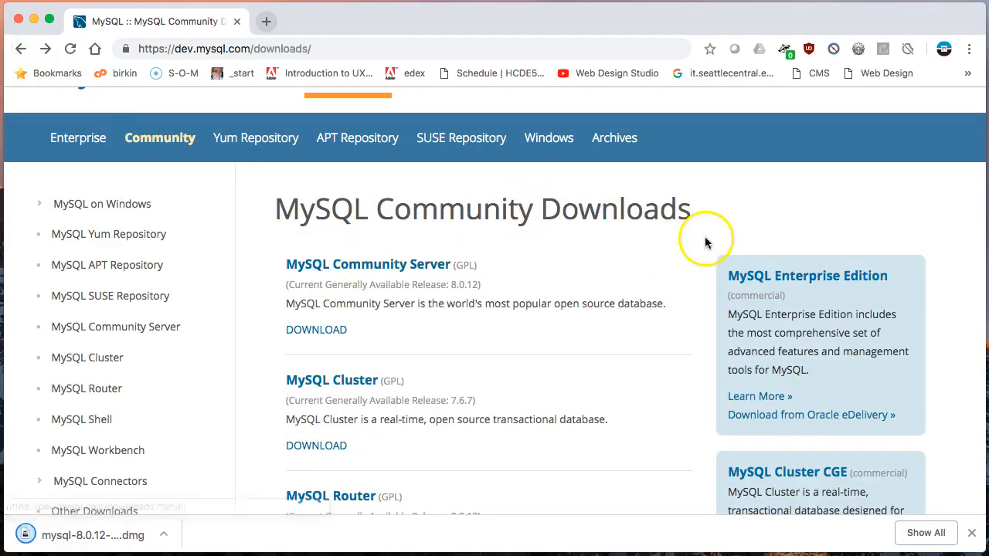
{"action": "scroll", "coordinate": [561, 252], "scroll_direction": "down", "scroll_amount": 2}
{"action": "scroll", "coordinate": [561, 252], "scroll_direction": "down", "scroll_amount": 5}
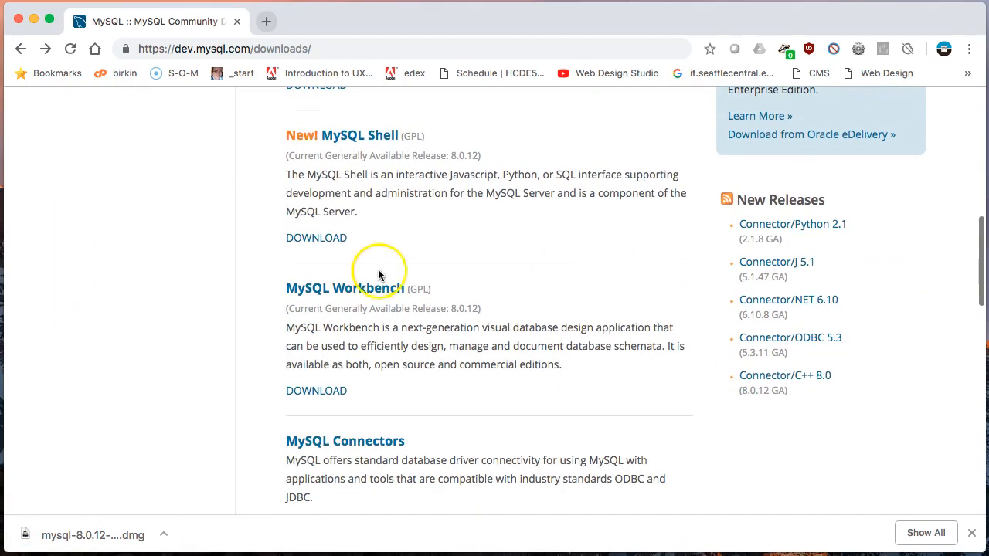
{"action": "left_click", "coordinate": [377, 289]}
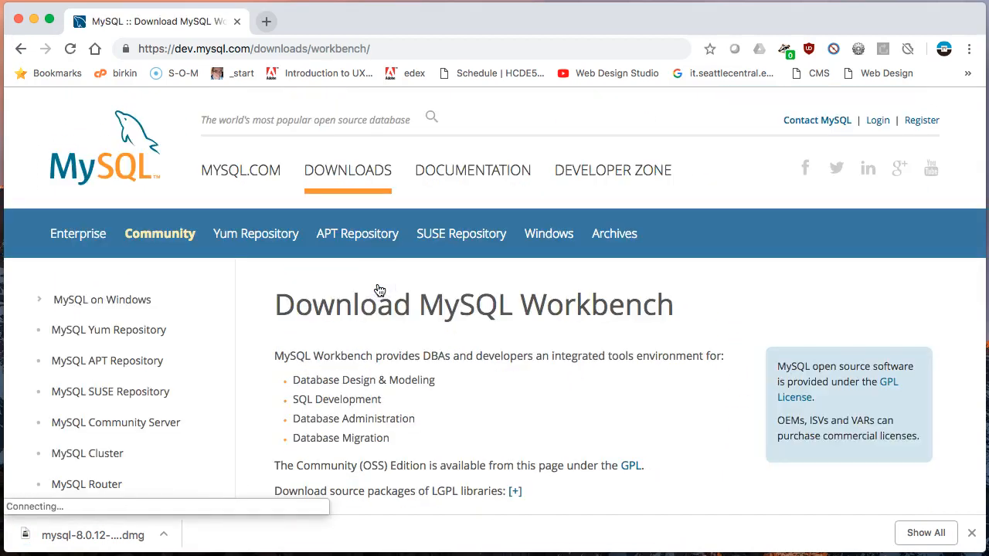
{"action": "scroll", "coordinate": [631, 295], "scroll_direction": "down", "scroll_amount": 10}
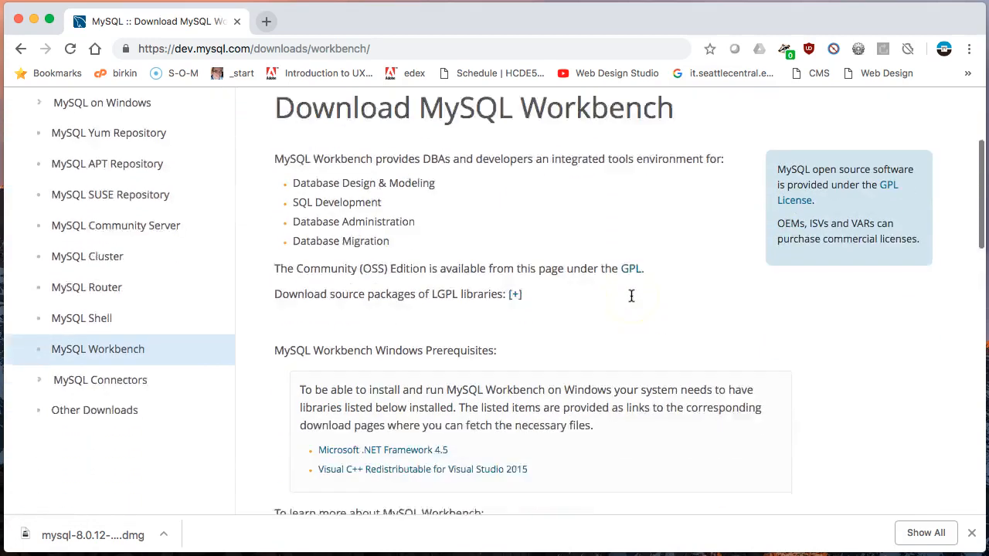
{"action": "scroll", "coordinate": [631, 295], "scroll_direction": "down", "scroll_amount": 4}
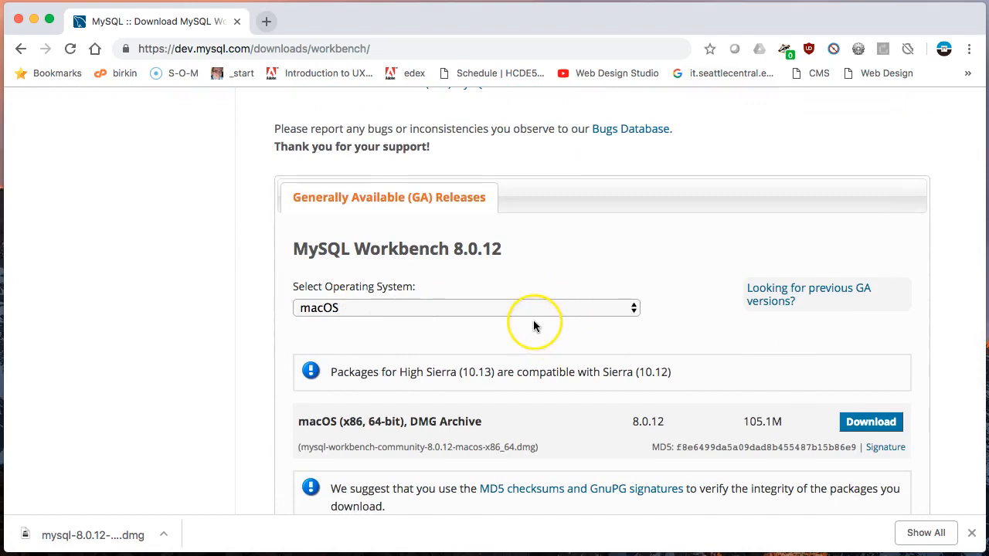
{"action": "scroll", "coordinate": [533, 320], "scroll_direction": "down", "scroll_amount": 3}
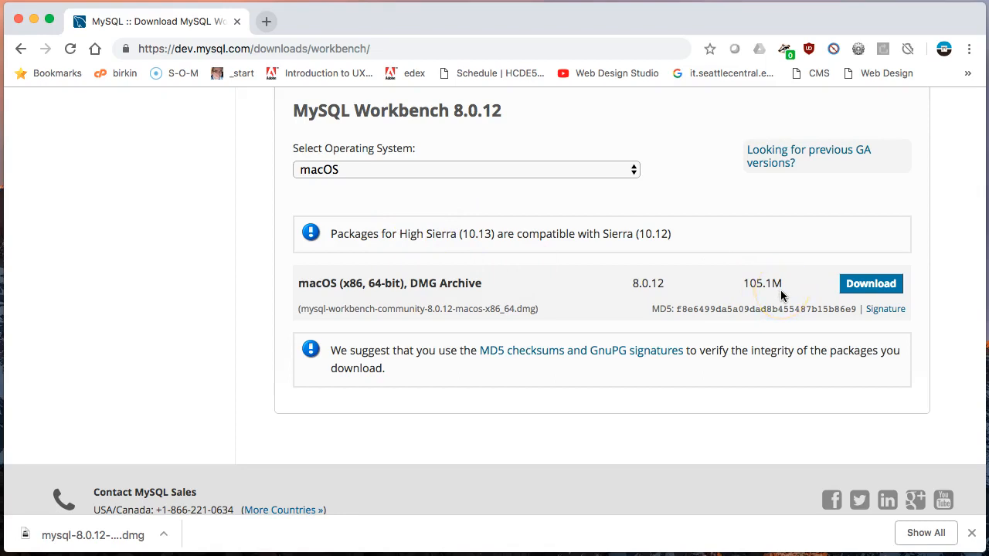
Step: Save the Workbench 8.0.12 DMG to the Desktop without signing in, then minimize Chrome
{"action": "left_click", "coordinate": [871, 286]}
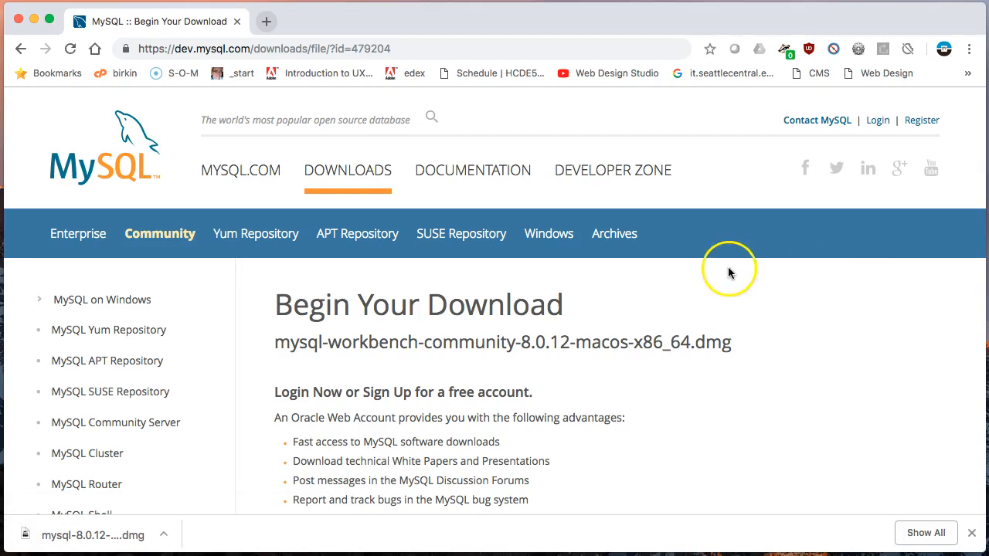
{"action": "scroll", "coordinate": [573, 283], "scroll_direction": "down", "scroll_amount": 5}
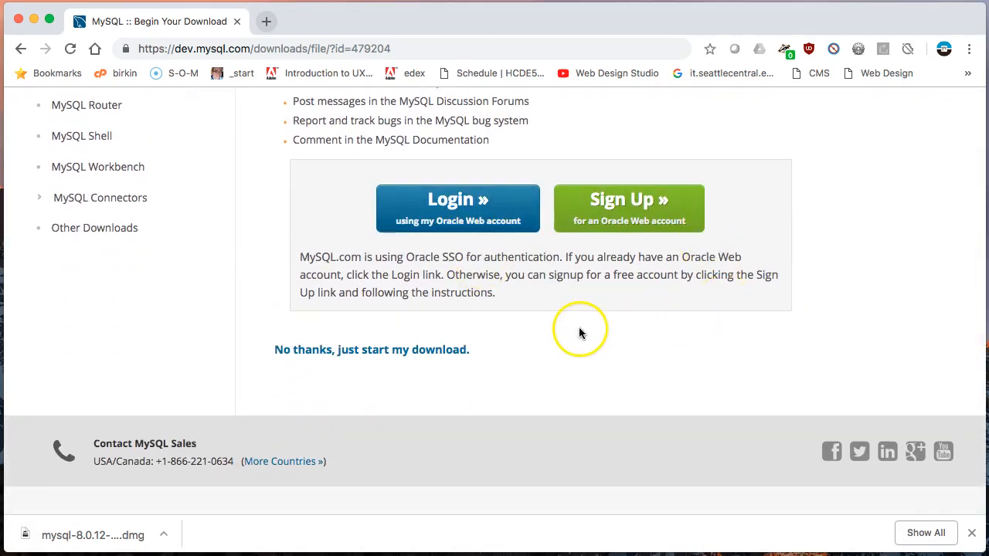
{"action": "left_click", "coordinate": [382, 350]}
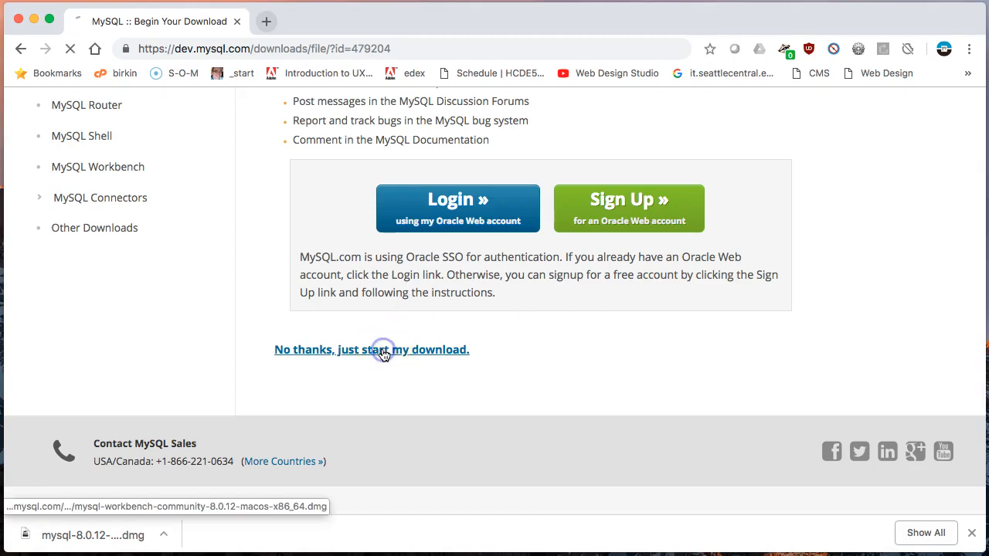
{"action": "left_click", "coordinate": [738, 433]}
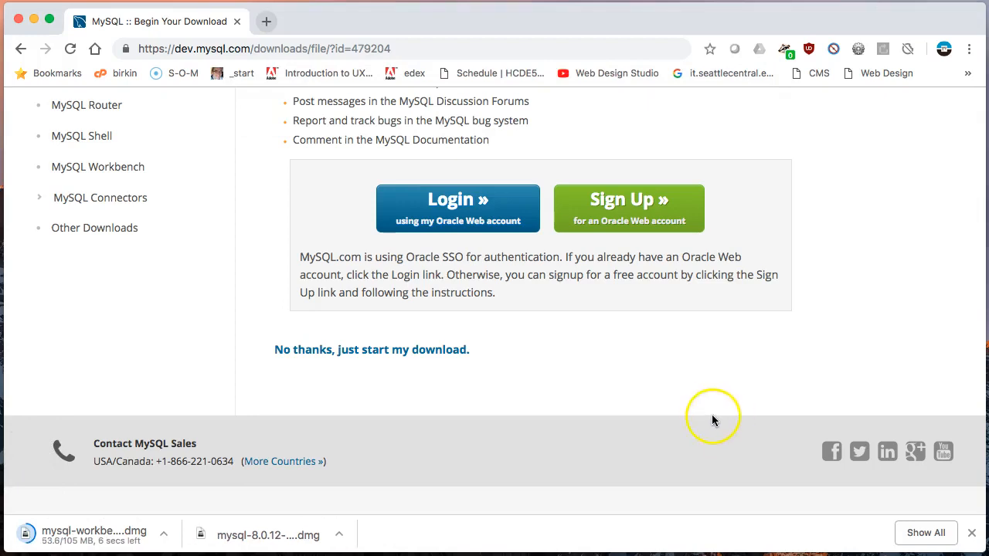
{"action": "scroll", "coordinate": [707, 410], "scroll_direction": "up", "scroll_amount": 1}
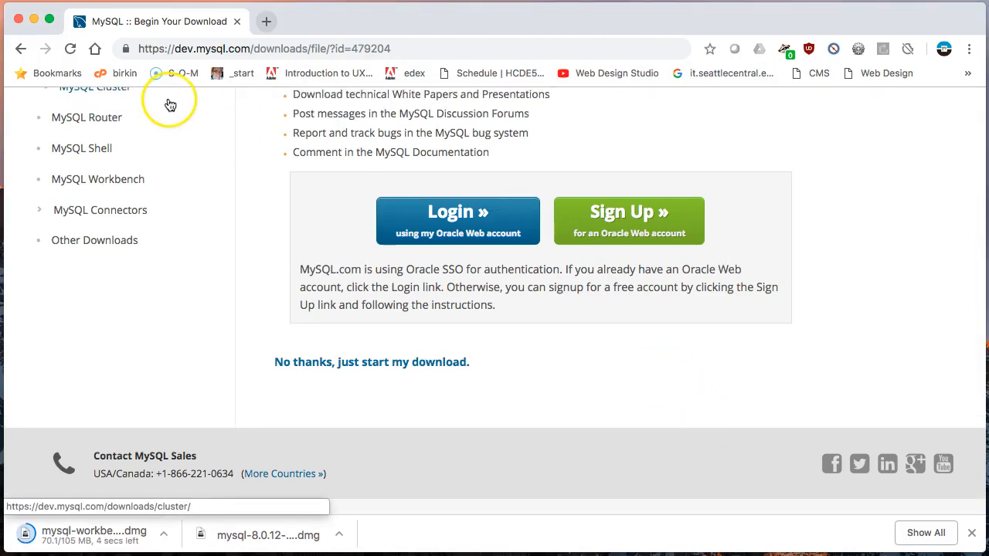
{"action": "left_click", "coordinate": [33, 18]}
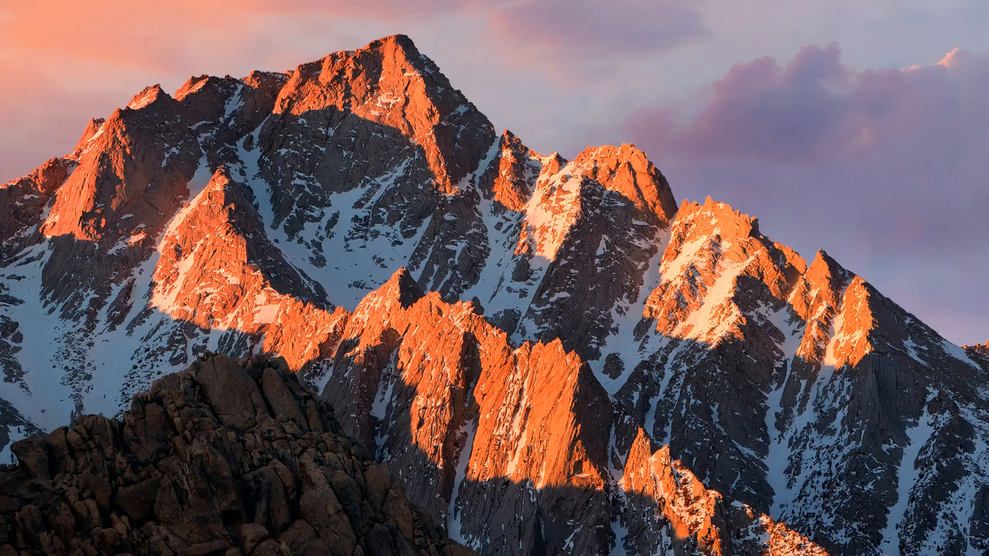
Step: Move both downloaded disk images to the desktop's top-left and select the server image
{"action": "left_click_drag", "start_coordinate": [411, 202], "coordinate": [72, 56]}
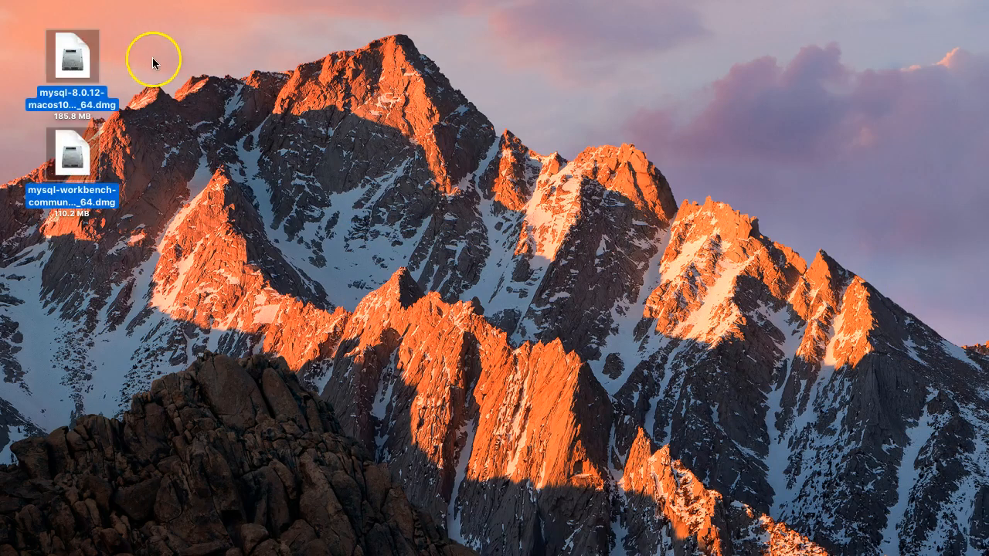
{"action": "left_click", "coordinate": [153, 63]}
{"action": "left_click", "coordinate": [71, 90]}
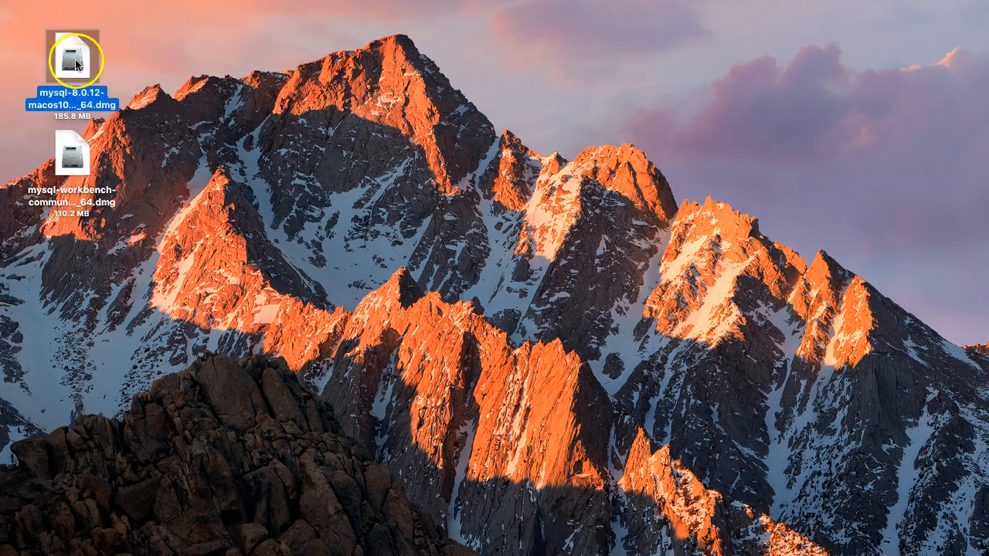
{"action": "left_click", "coordinate": [68, 162]}
{"action": "left_click", "coordinate": [106, 110]}
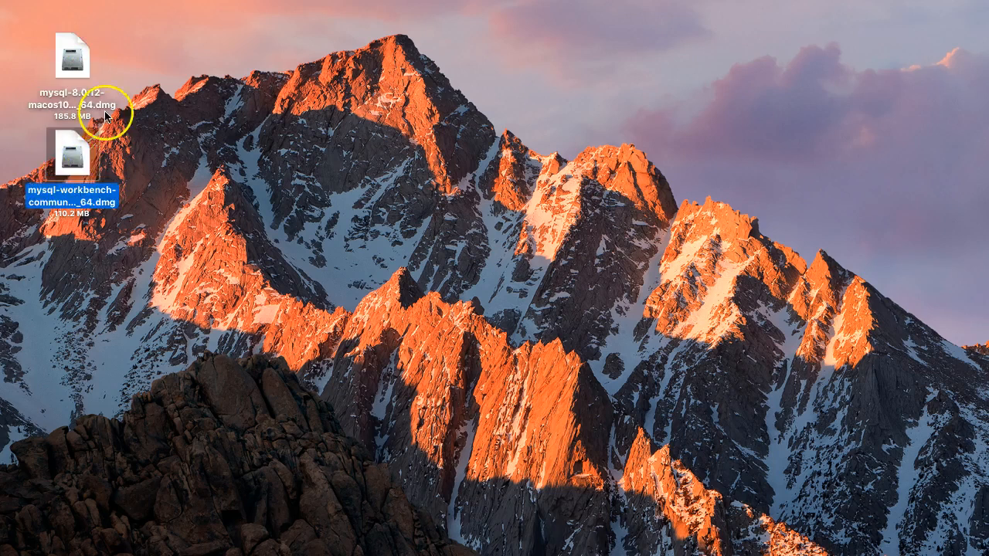
Step: Mount the MySQL 8.0.12 disk image and select mysql-8.0.12-macos10.13-x86_64.pkg
{"action": "double_click", "coordinate": [77, 62]}
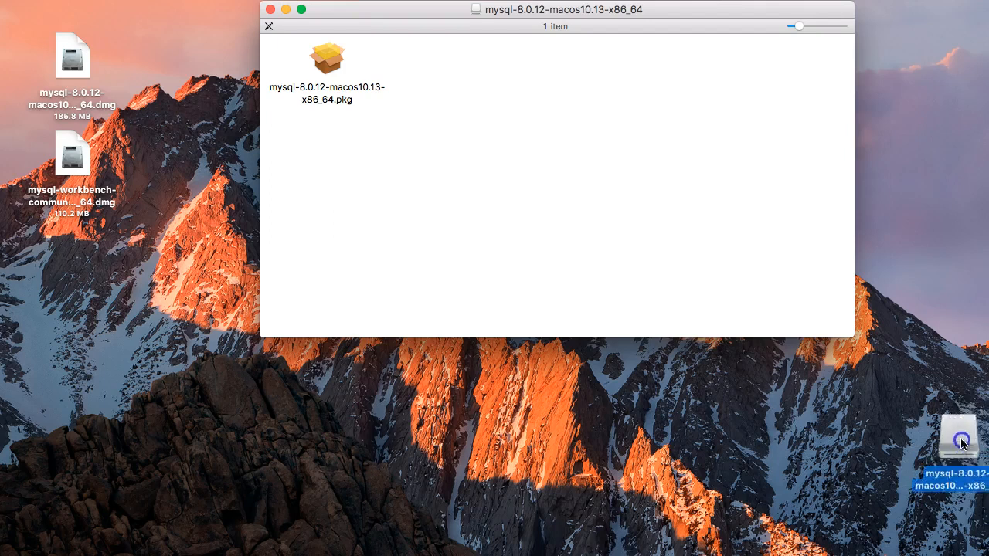
{"action": "left_click_drag", "start_coordinate": [933, 472], "coordinate": [936, 467]}
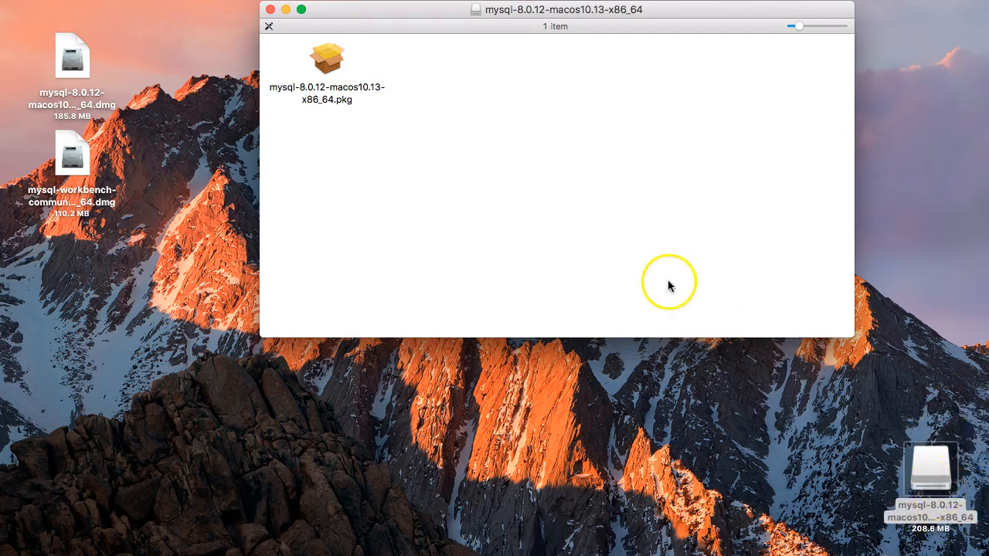
{"action": "left_click", "coordinate": [328, 62]}
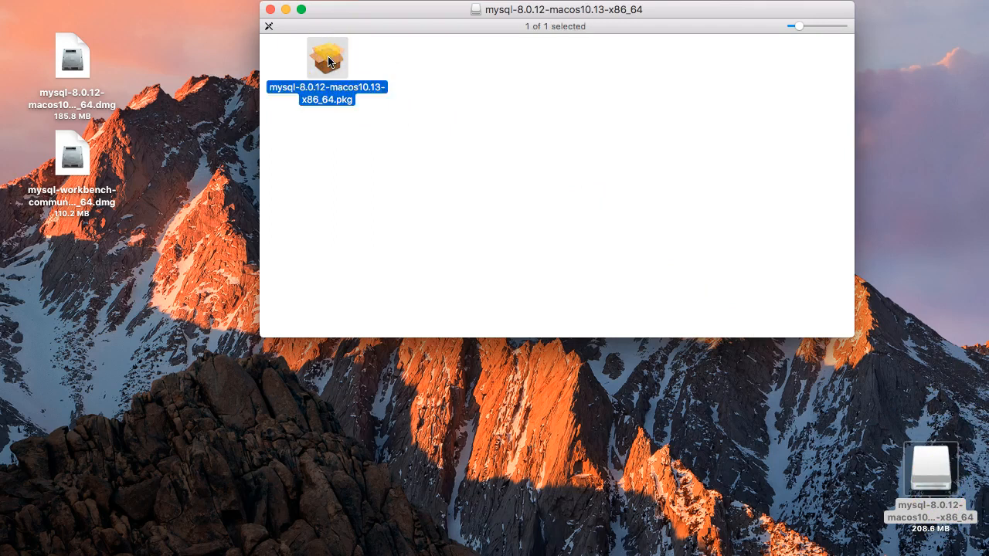
Step: Launch the MySQL .pkg installer and get past the warning and introduction to the license
{"action": "double_click", "coordinate": [328, 62]}
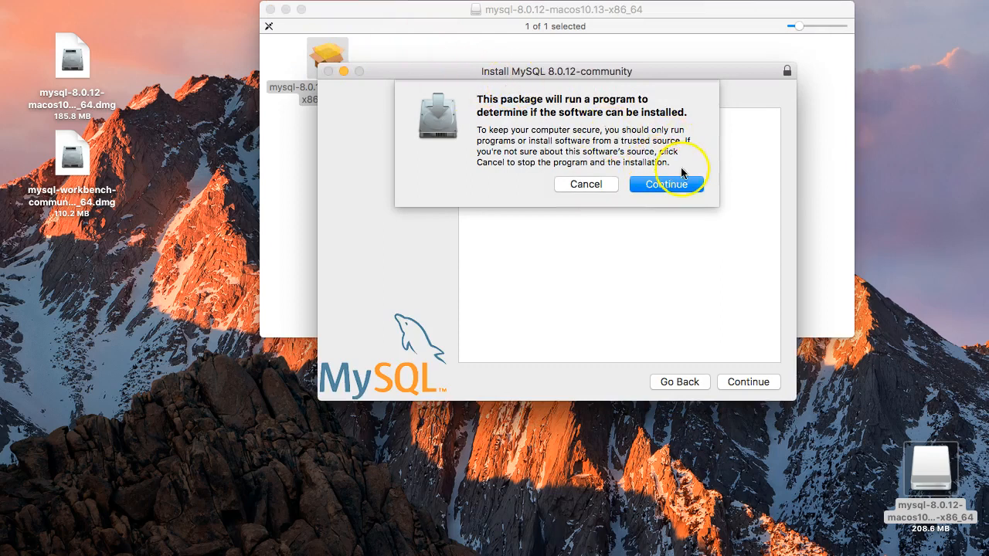
{"action": "left_click", "coordinate": [678, 183]}
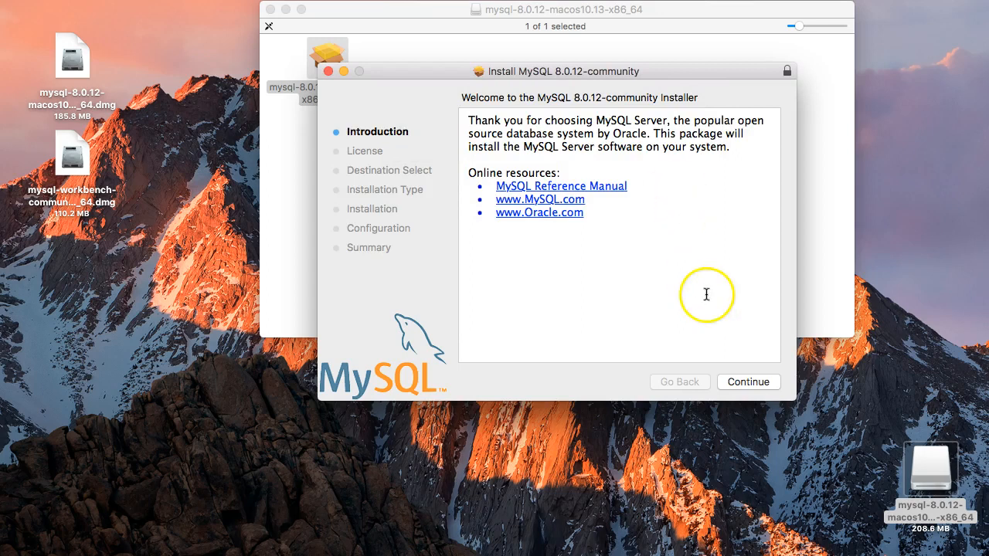
{"action": "left_click", "coordinate": [747, 382]}
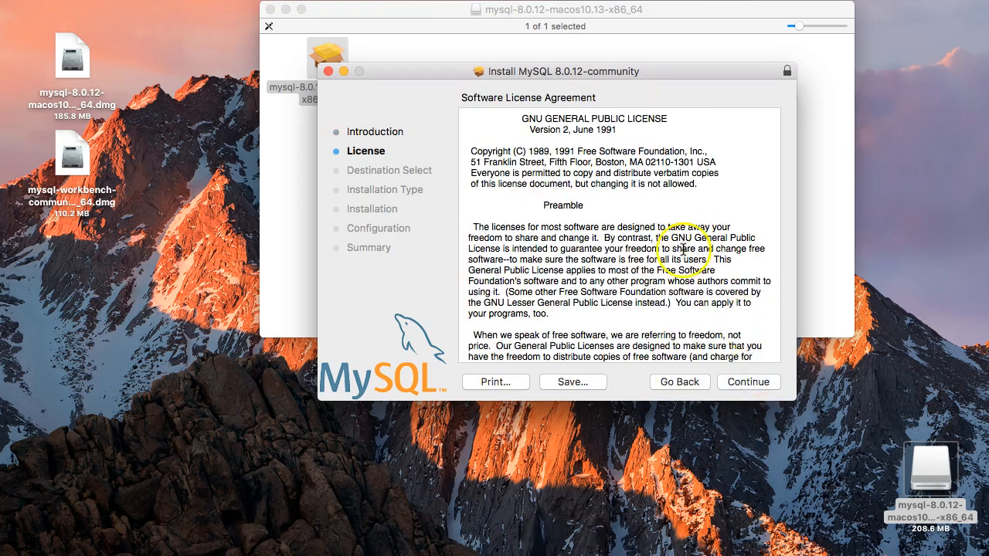
Step: Scroll through the MySQL license text, highlighting the words 'General Public License'
{"action": "scroll", "coordinate": [564, 145], "scroll_direction": "down", "scroll_amount": 5}
{"action": "scroll", "coordinate": [564, 146], "scroll_direction": "down", "scroll_amount": 20}
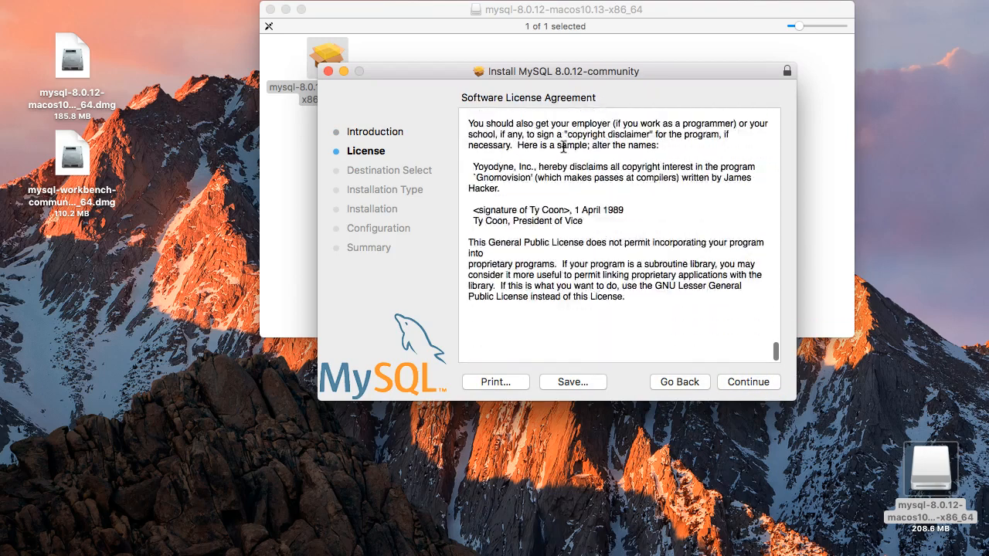
{"action": "scroll", "coordinate": [564, 145], "scroll_direction": "up", "scroll_amount": 20}
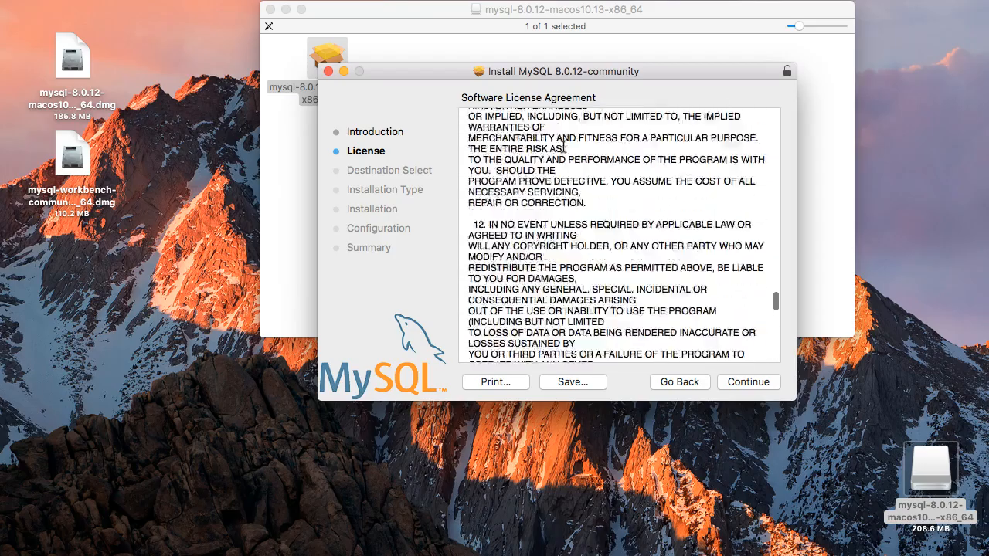
{"action": "scroll", "coordinate": [564, 147], "scroll_direction": "down", "scroll_amount": 20}
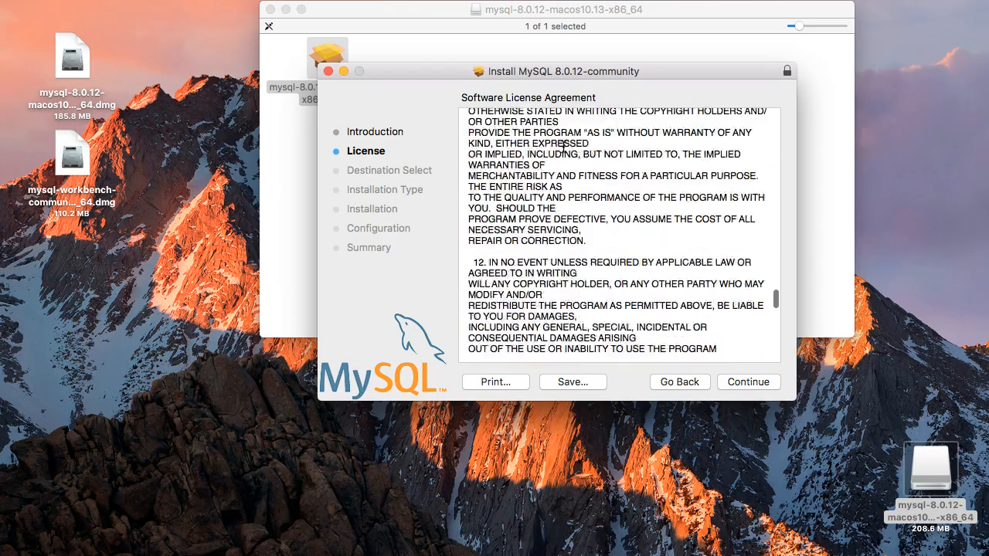
{"action": "scroll", "coordinate": [564, 145], "scroll_direction": "down", "scroll_amount": 5}
{"action": "left_click", "coordinate": [665, 260]}
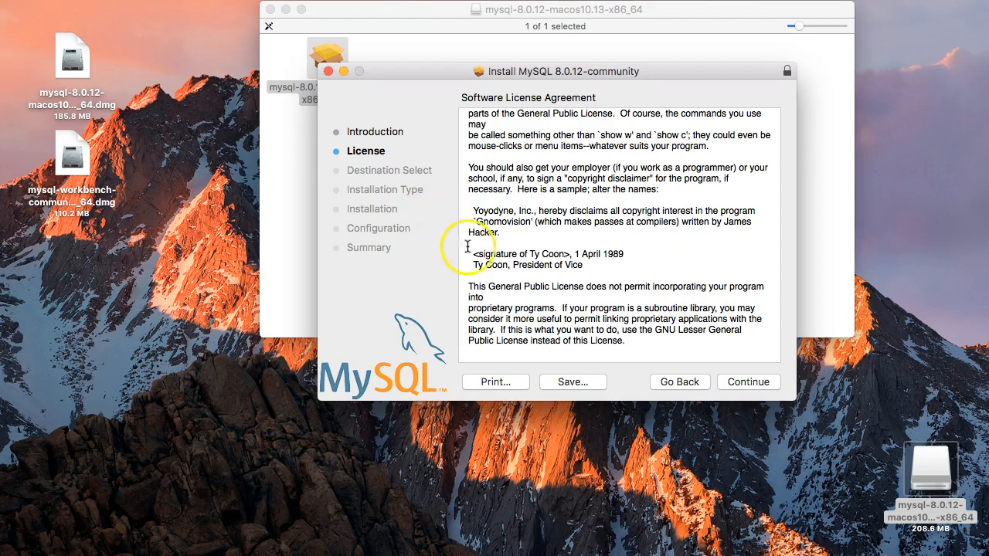
{"action": "left_click_drag", "start_coordinate": [529, 253], "coordinate": [579, 254]}
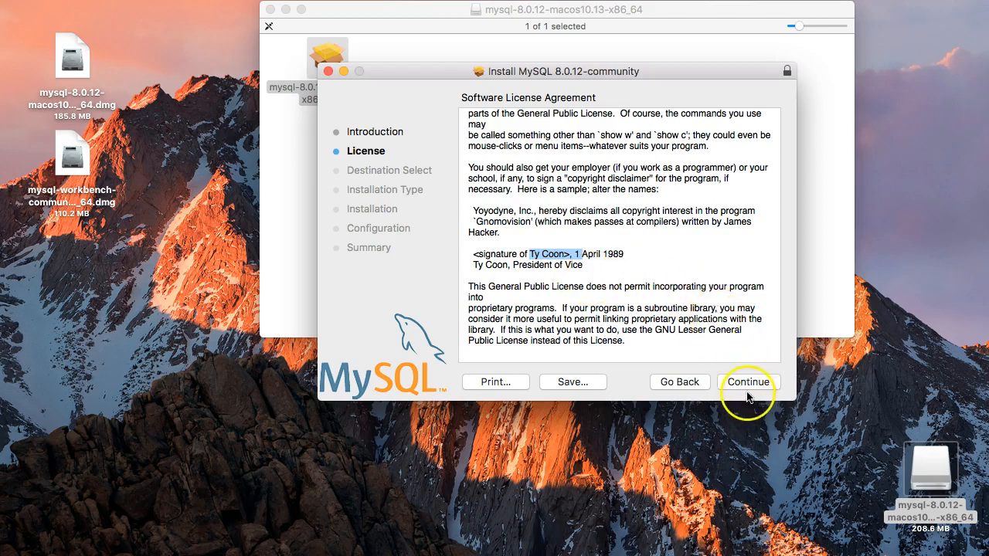
{"action": "left_click", "coordinate": [490, 286]}
{"action": "left_click_drag", "start_coordinate": [490, 286], "coordinate": [588, 289]}
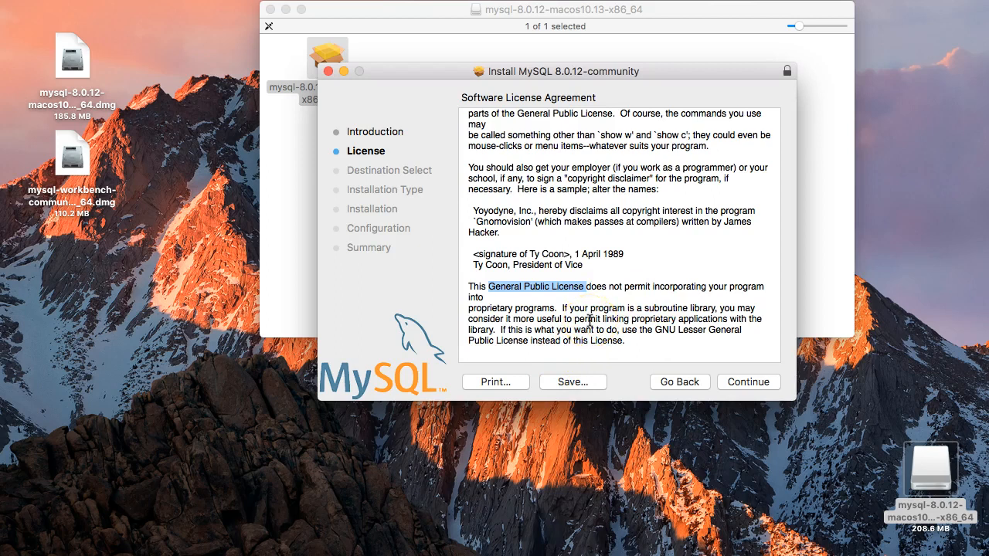
Step: Agree to the license and start the 545.1 MB Standard Install for all users
{"action": "left_click", "coordinate": [749, 381]}
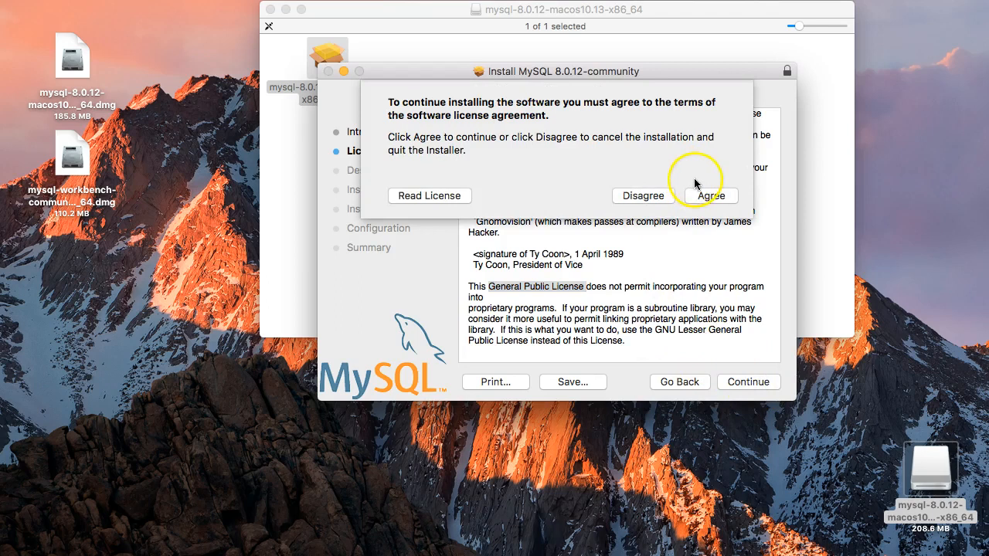
{"action": "left_click", "coordinate": [709, 200]}
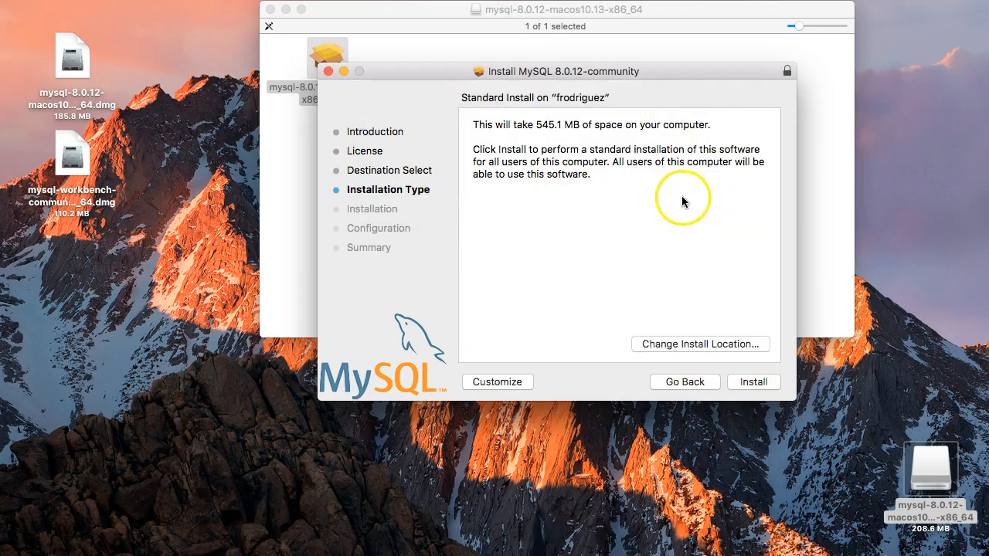
{"action": "left_click", "coordinate": [747, 381]}
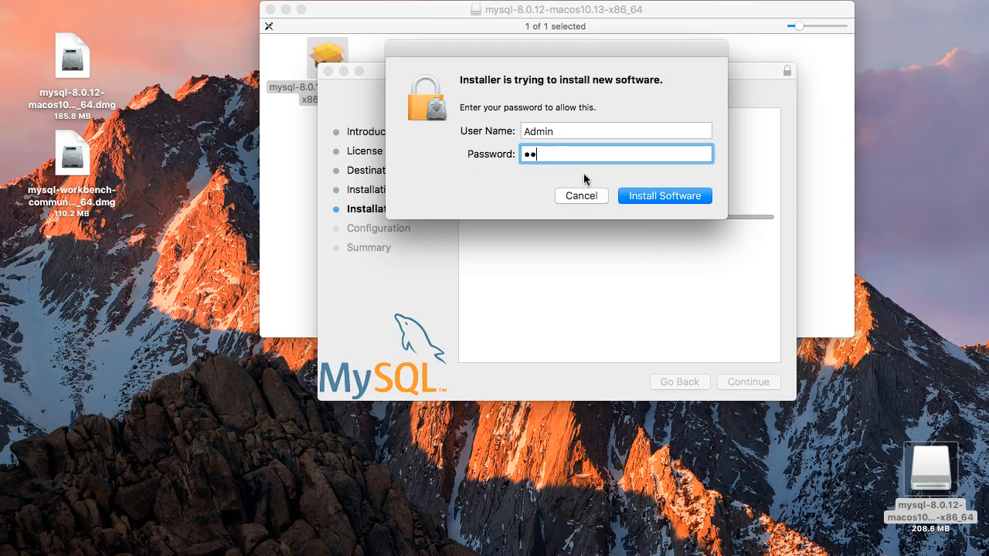
Step: Submit the administrator password so the MySQL files install
{"action": "key", "text": "Return"}
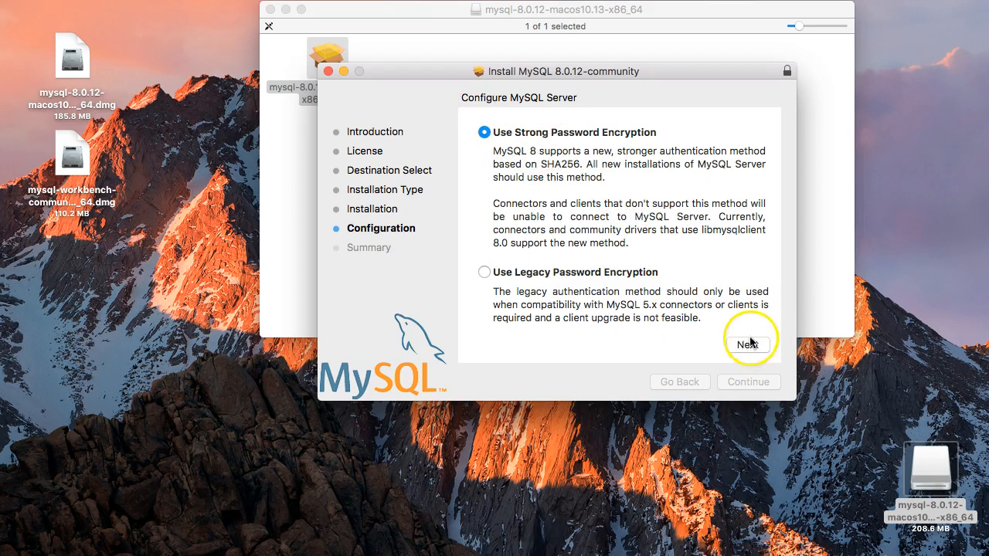
Step: Keep Use Strong Password Encryption and go on to the empty root password field
{"action": "left_click", "coordinate": [748, 345]}
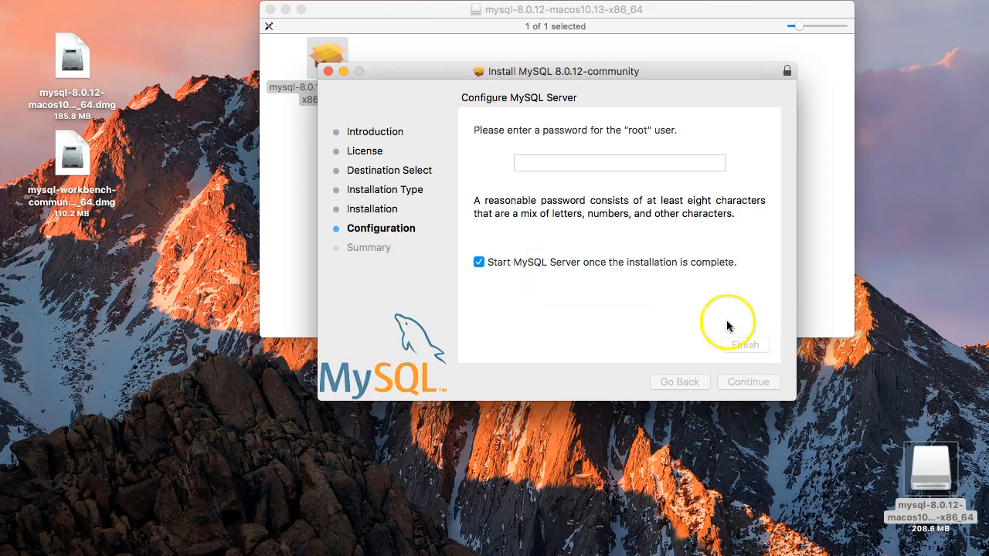
{"action": "left_click", "coordinate": [585, 162]}
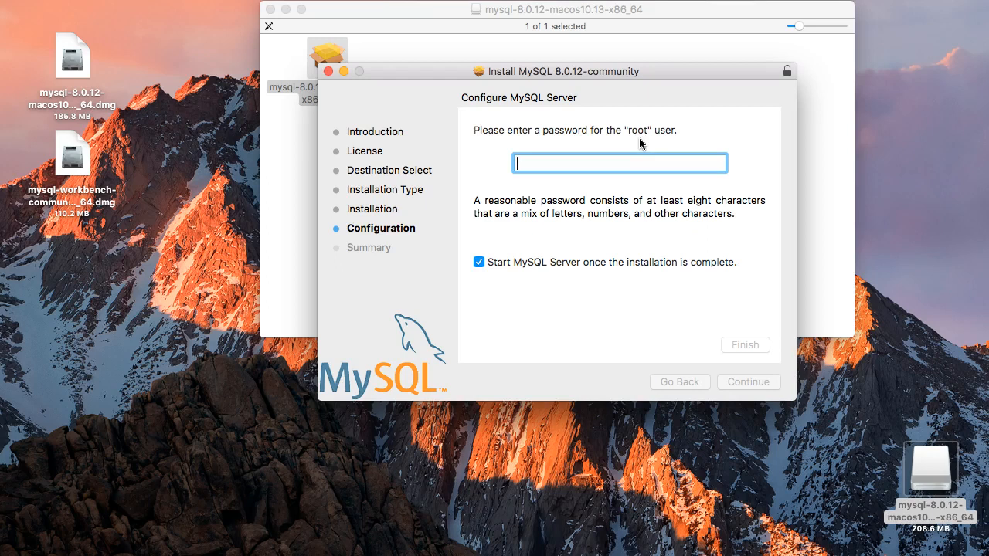
Step: Enter a root password of at least eight characters, leaving 'Start MySQL Server' enabled
{"action": "type", "text": "••••"}
{"action": "key", "text": "super+a"}
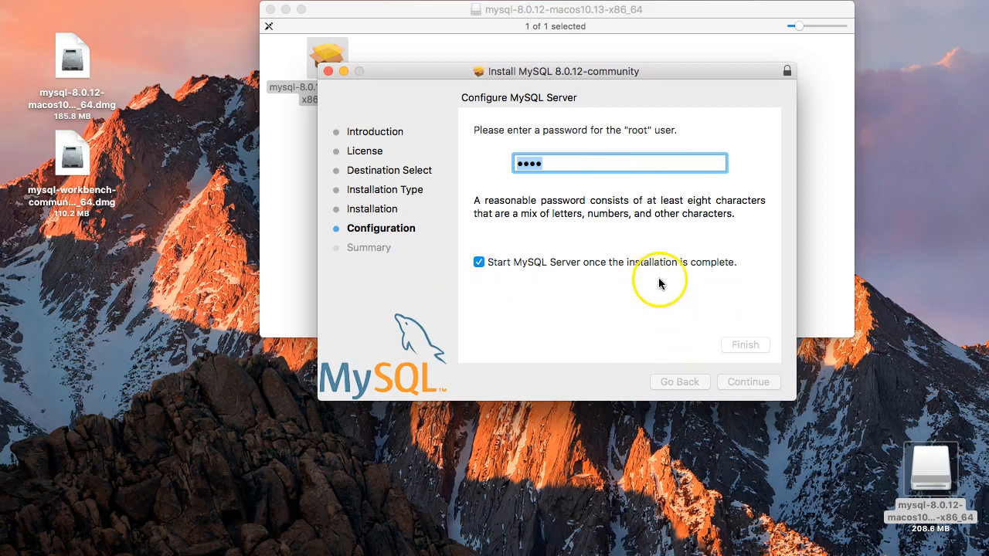
{"action": "left_click", "coordinate": [540, 263]}
{"action": "left_click", "coordinate": [540, 263]}
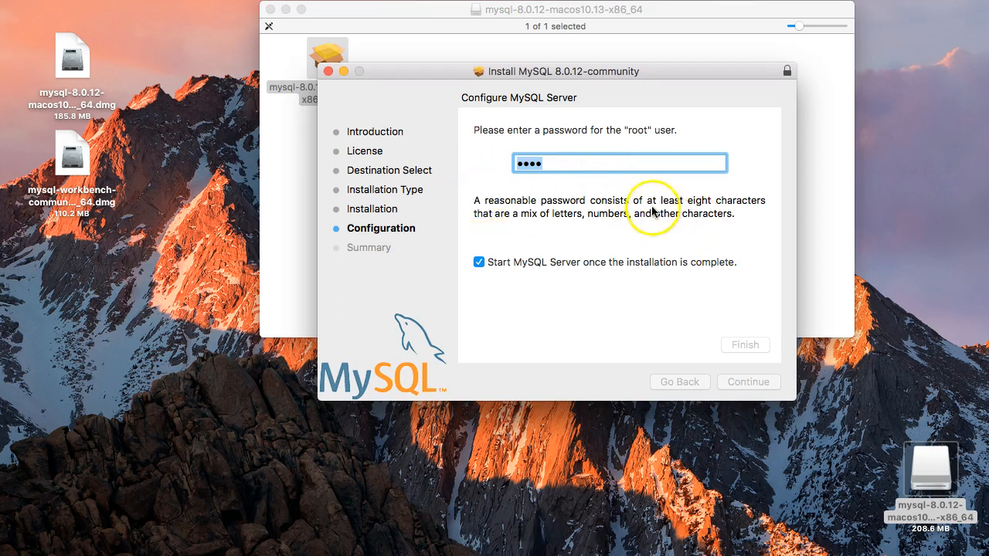
{"action": "left_click", "coordinate": [593, 164]}
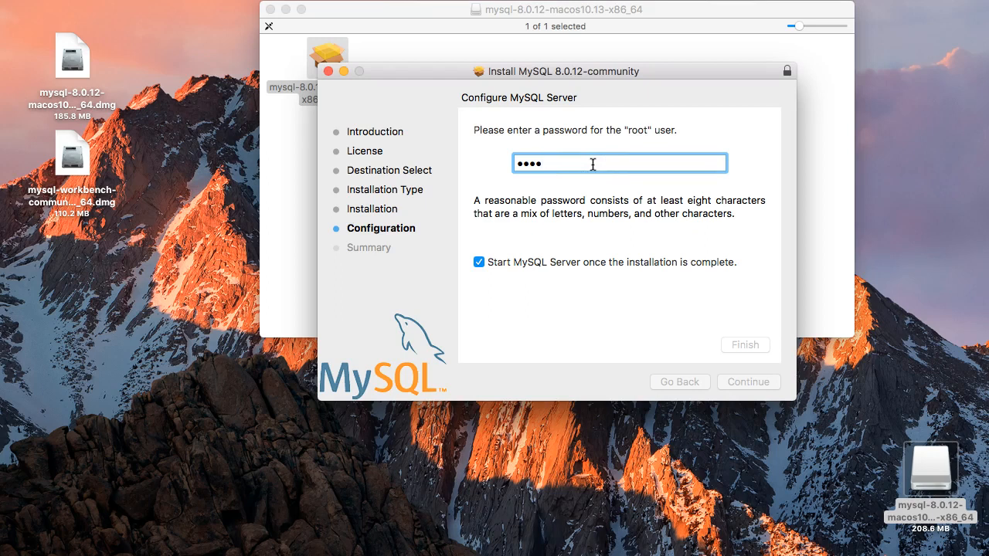
{"action": "type", "text": "••••"}
{"action": "type", "text": "1"}
{"action": "type", "text": "•"}
{"action": "key", "text": "Return"}
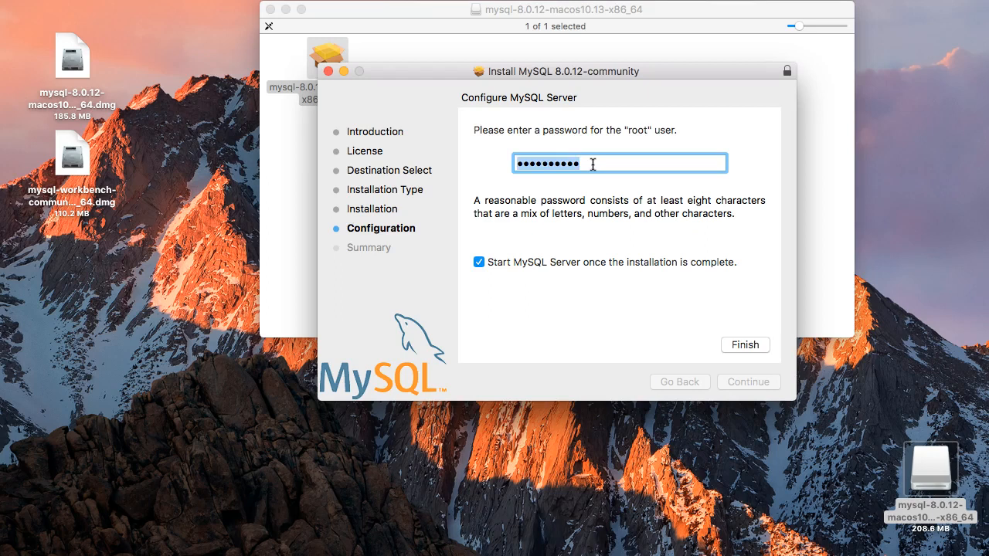
Step: Finish the configuration with the admin password, then close the installer after the success summary
{"action": "left_click", "coordinate": [739, 343]}
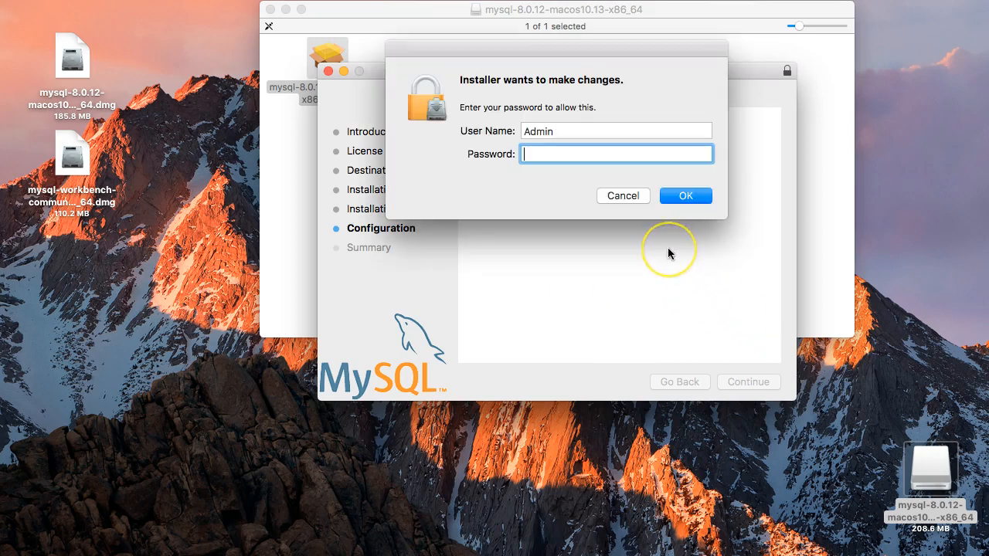
{"action": "type", "text": "••••••••••"}
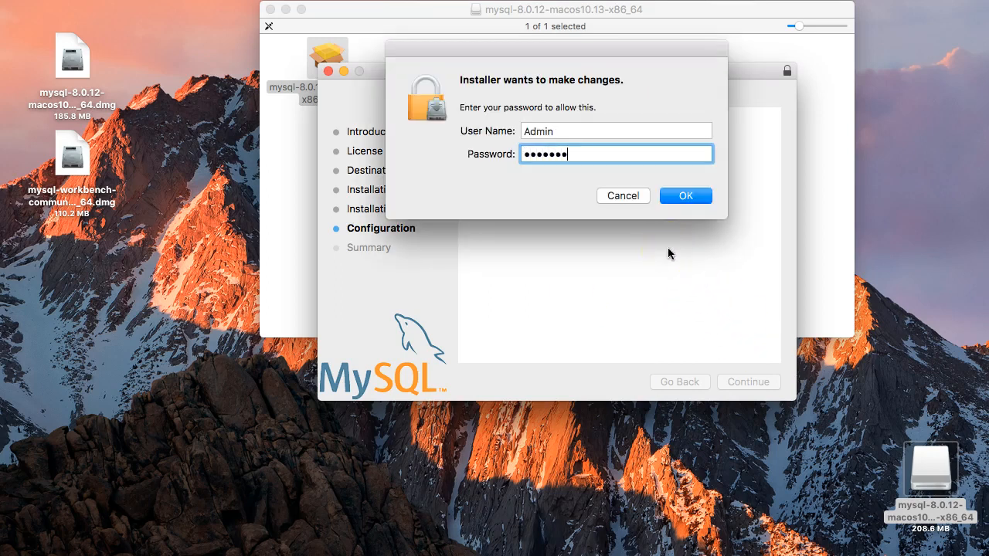
{"action": "type", "text": "•"}
{"action": "key", "text": "Return"}
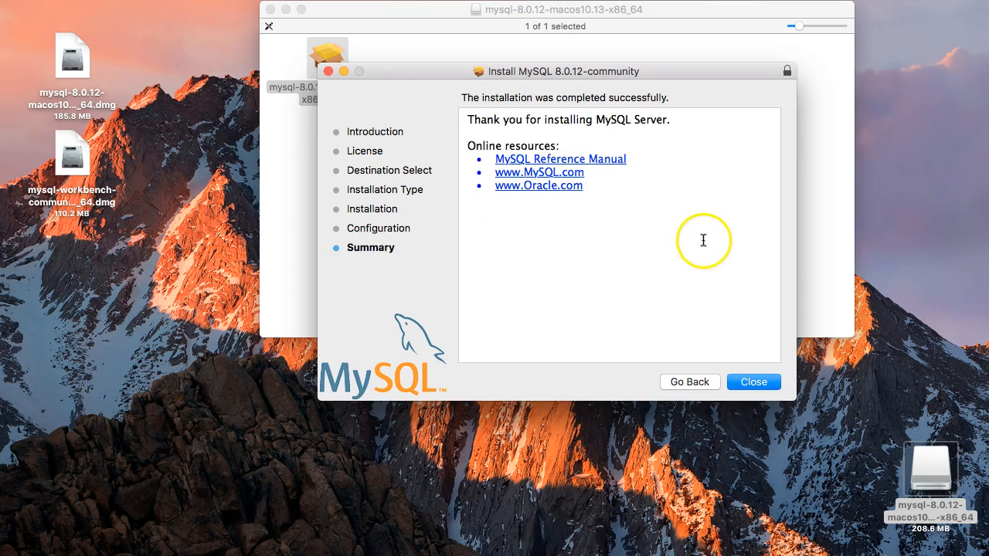
{"action": "left_click", "coordinate": [751, 383]}
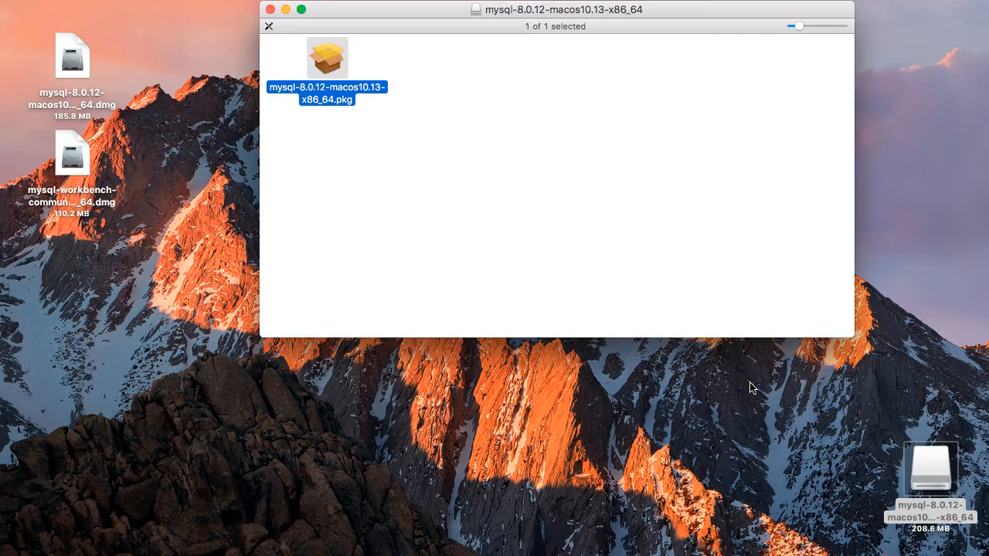
Step: Close the MySQL package window and mount the mysql-workbench community-8.0.12 disk image
{"action": "left_click", "coordinate": [269, 10]}
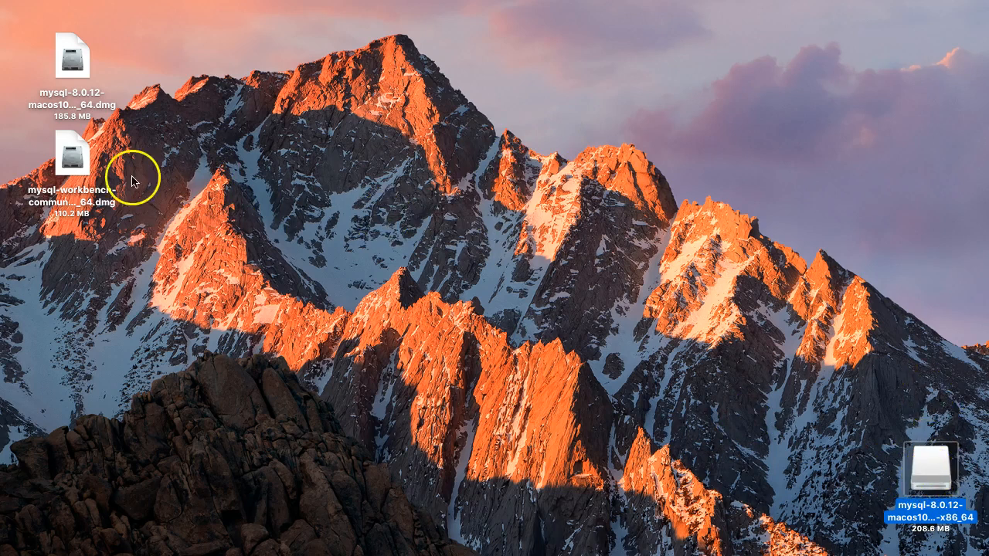
{"action": "left_click", "coordinate": [68, 154]}
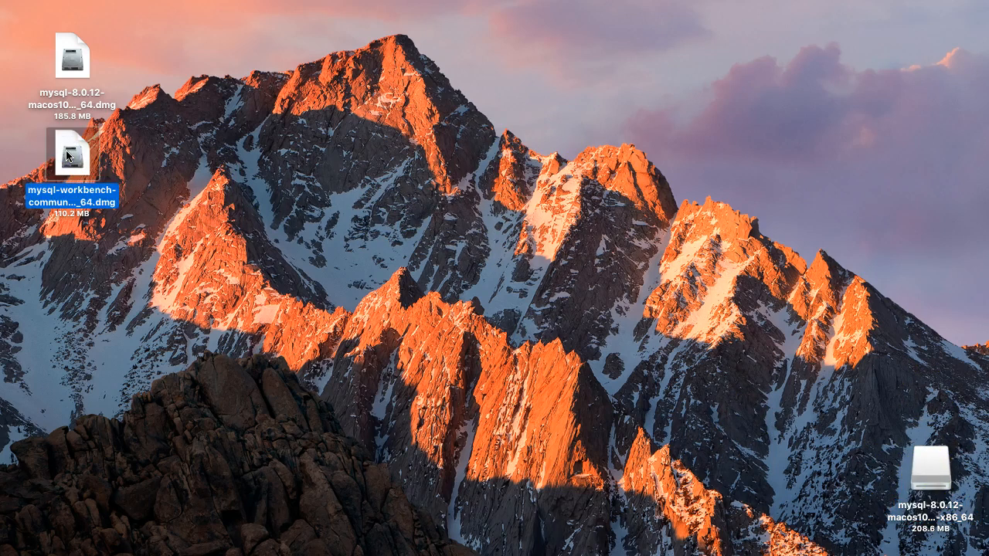
{"action": "double_click", "coordinate": [68, 156]}
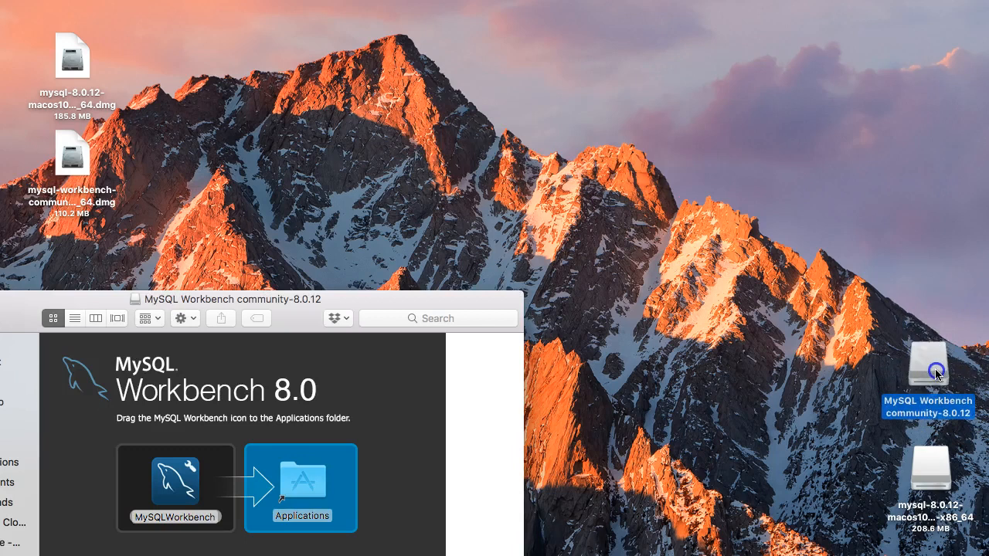
Step: Copy MySQLWorkbench into Applications, then close the Workbench disk window once copying ends
{"action": "left_click_drag", "start_coordinate": [422, 305], "coordinate": [696, 159]}
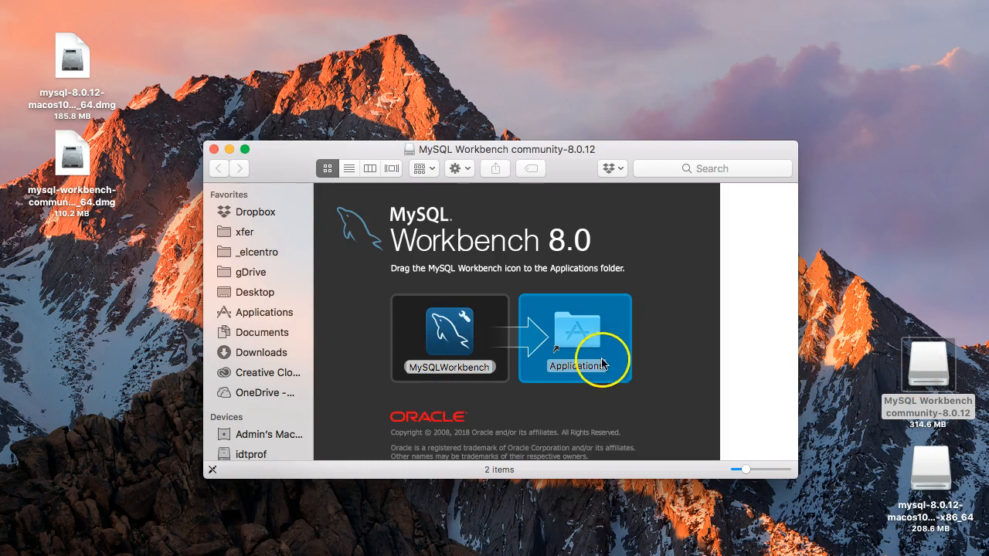
{"action": "left_click_drag", "start_coordinate": [453, 338], "coordinate": [587, 338]}
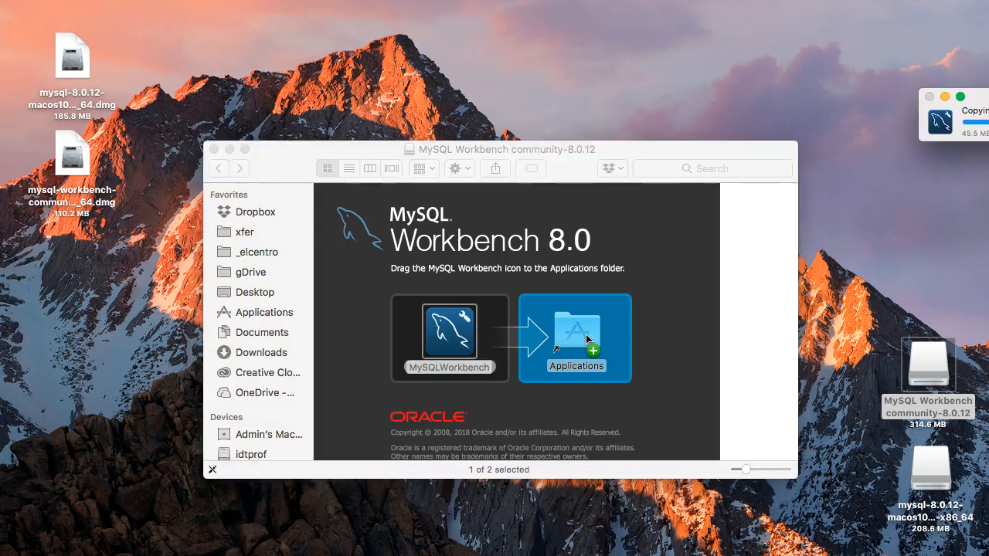
{"action": "left_click_drag", "start_coordinate": [985, 95], "coordinate": [746, 48]}
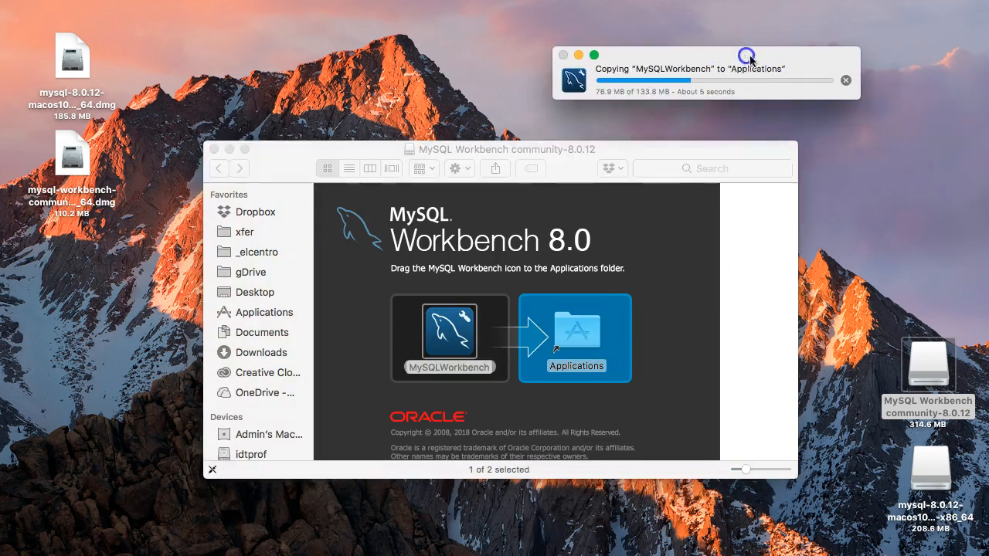
{"action": "left_click", "coordinate": [960, 127]}
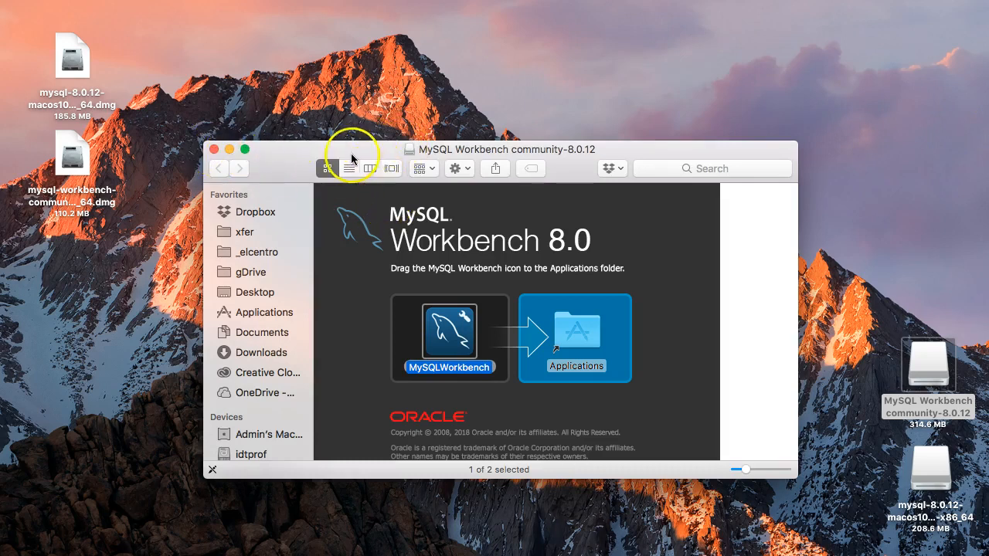
{"action": "left_click_drag", "start_coordinate": [352, 157], "coordinate": [353, 126]}
{"action": "left_click", "coordinate": [215, 119]}
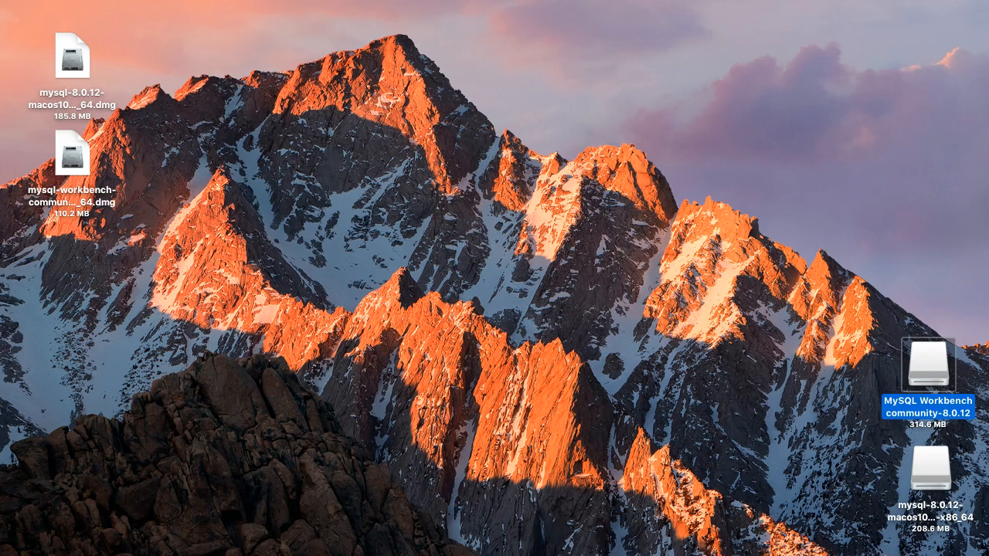
Step: Go to Applications, jump to MySQLWorkbench by typing 'mysql', and allow the downloaded app to open
{"action": "left_click", "coordinate": [4, 0]}
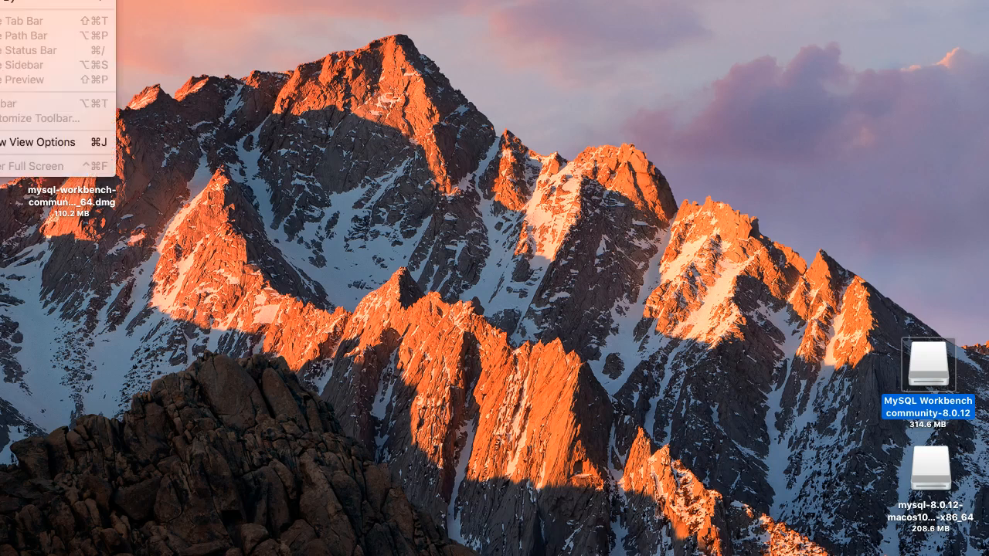
{"action": "mouse_move", "coordinate": [17, 0]}
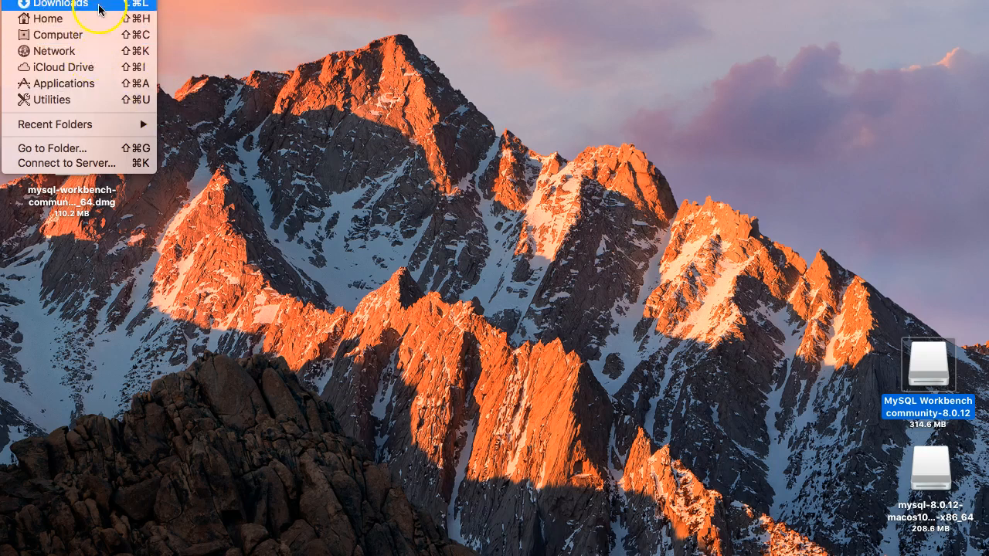
{"action": "left_click", "coordinate": [100, 83]}
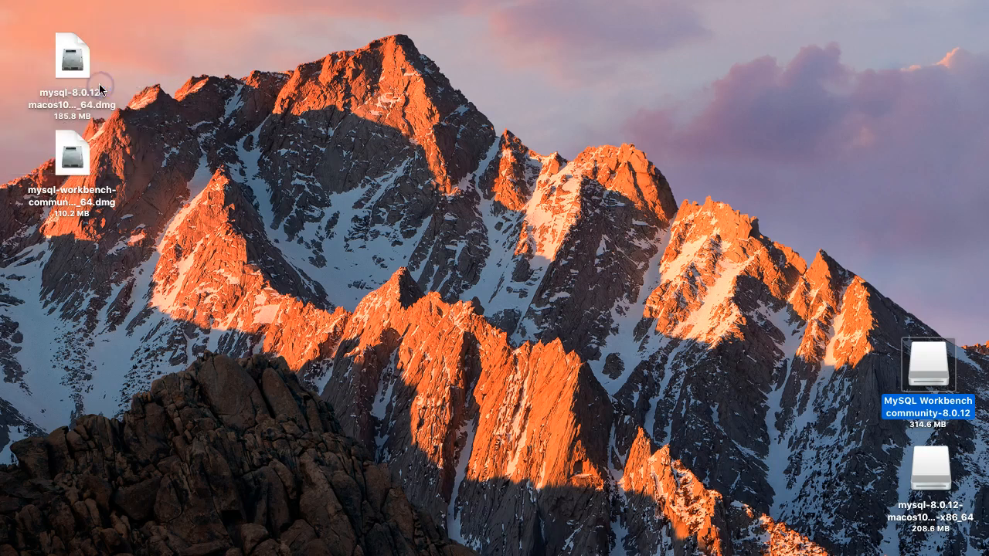
{"action": "left_click_drag", "start_coordinate": [0, 161], "coordinate": [121, 126]}
{"action": "left_click", "coordinate": [278, 216]}
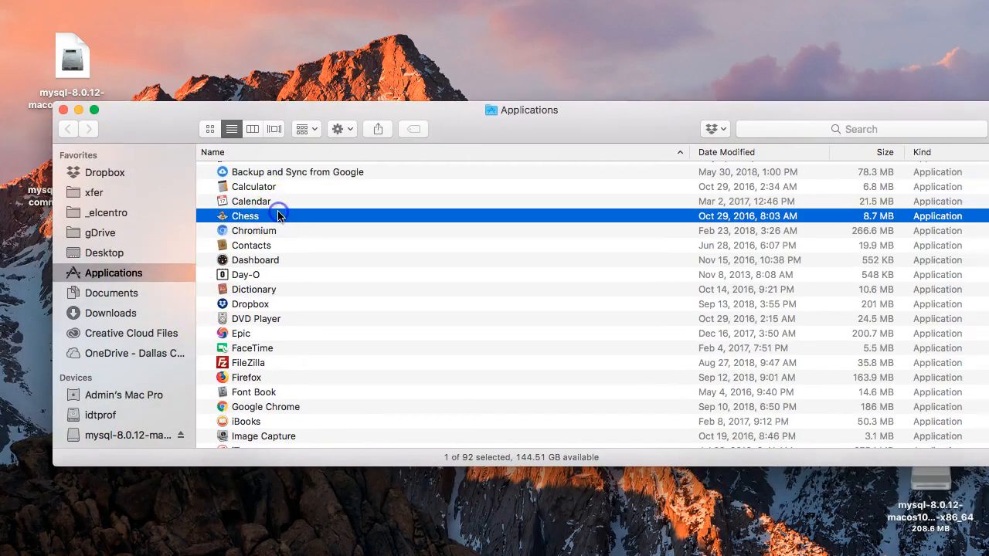
{"action": "type", "text": "mysql"}
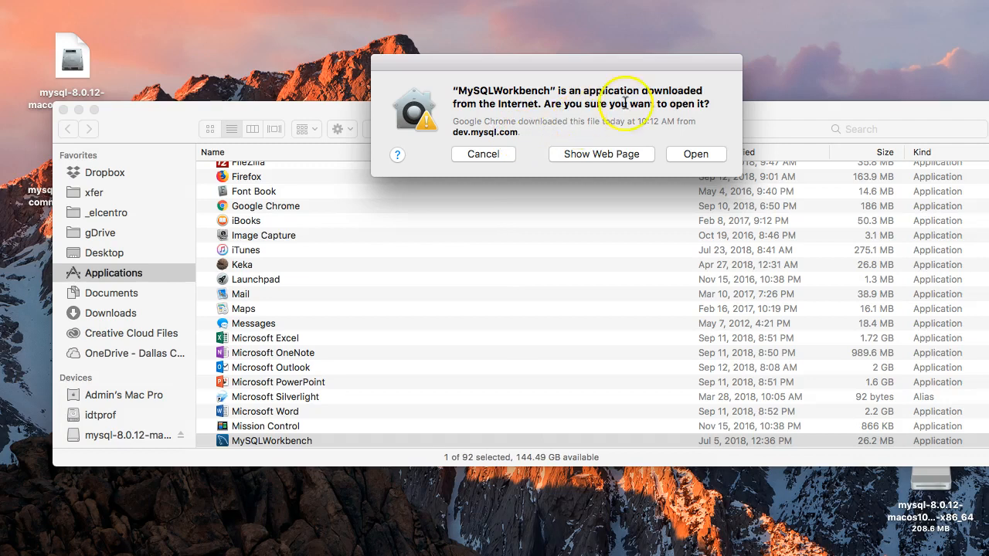
{"action": "left_click", "coordinate": [694, 155]}
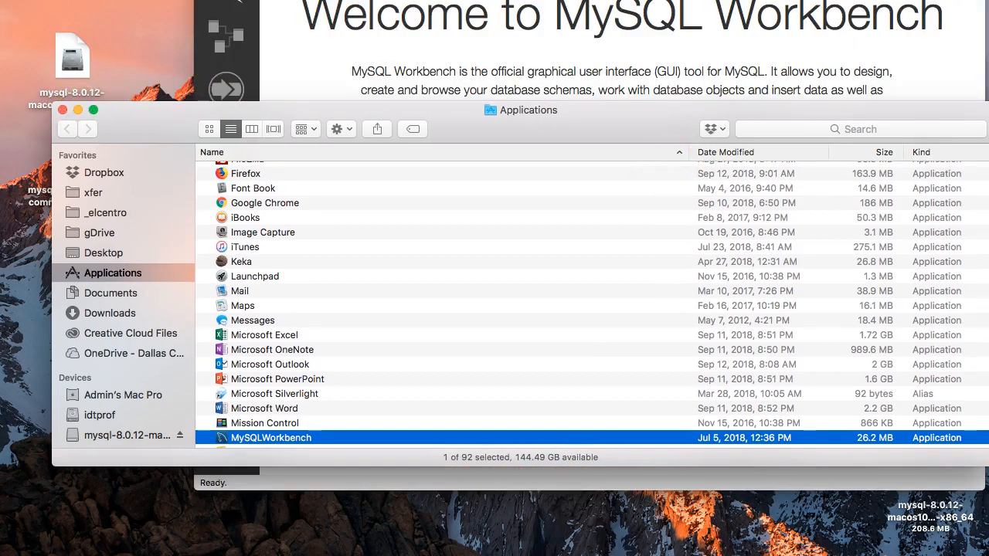
{"action": "left_click", "coordinate": [447, 30]}
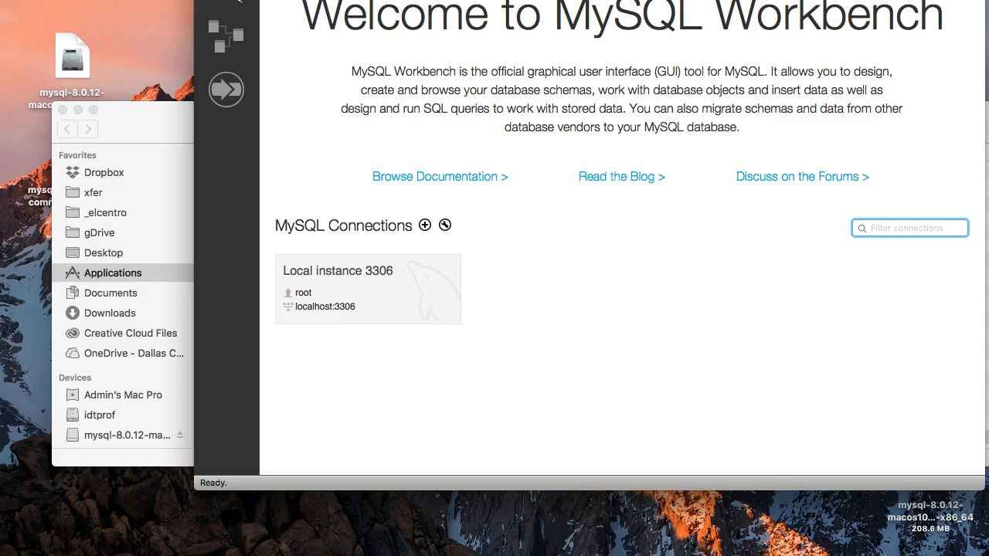
Step: Move the Workbench window into view and widen it leftward to show Local instance 3306
{"action": "left_click_drag", "start_coordinate": [264, 0], "coordinate": [195, 23]}
{"action": "left_click_drag", "start_coordinate": [125, 69], "coordinate": [3, 69]}
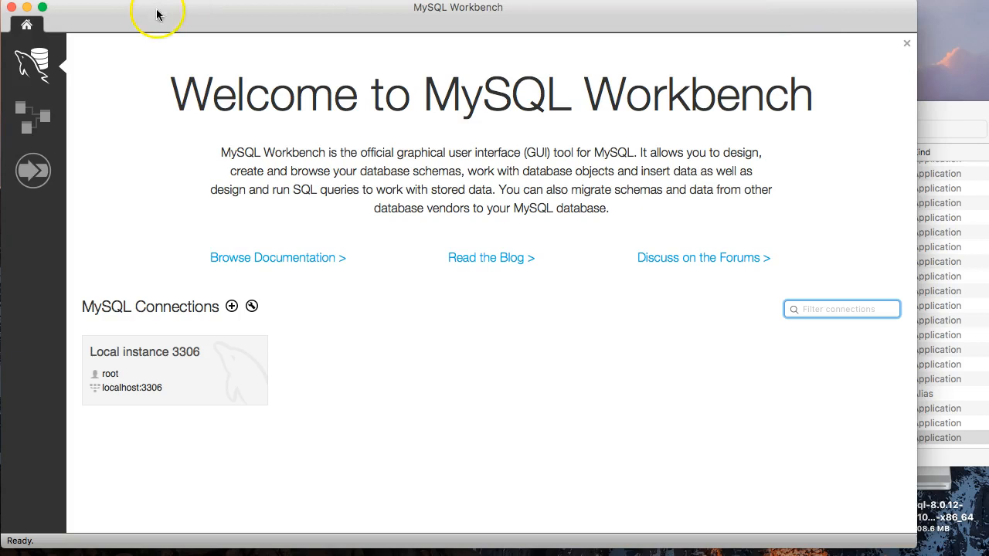
{"action": "left_click_drag", "start_coordinate": [70, 13], "coordinate": [95, 20]}
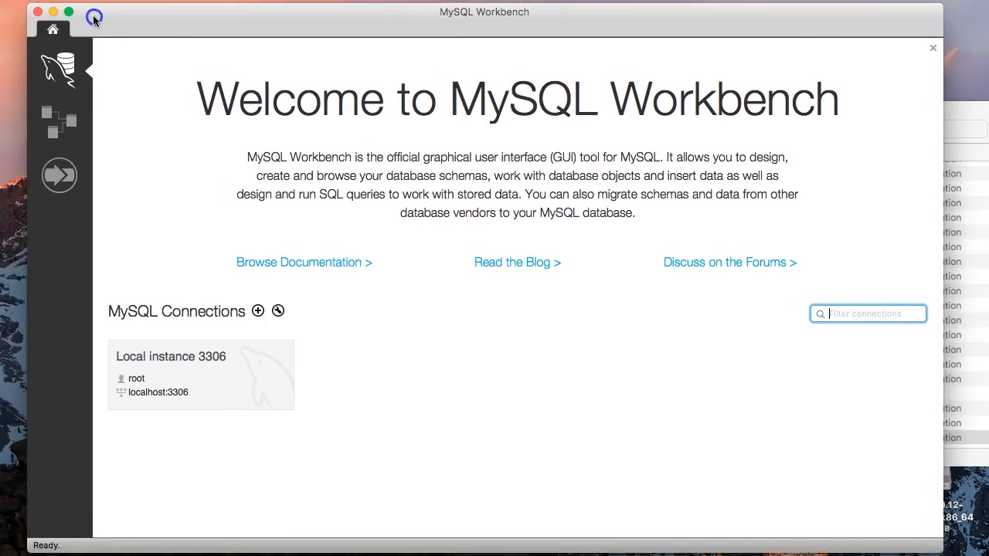
Step: Connect to Local instance 3306 with the root password saved in keychain, then focus Query 1
{"action": "left_click", "coordinate": [156, 360]}
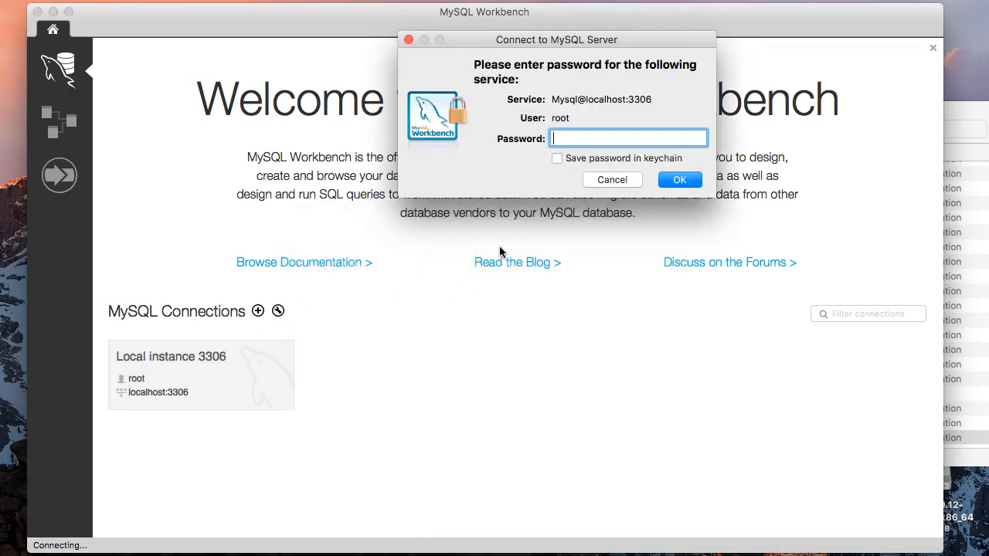
{"action": "type", "text": "root123456"}
{"action": "left_click", "coordinate": [639, 159]}
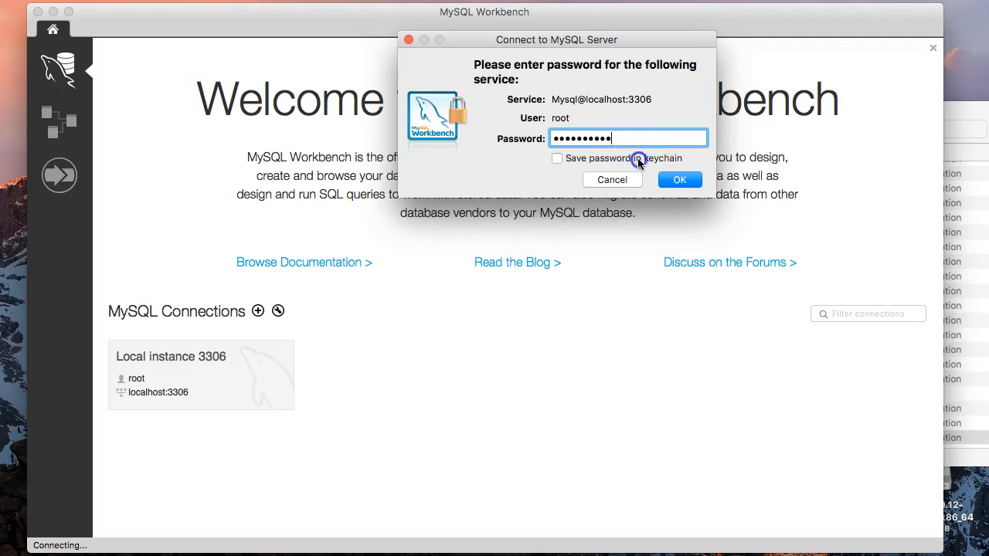
{"action": "left_click", "coordinate": [676, 180]}
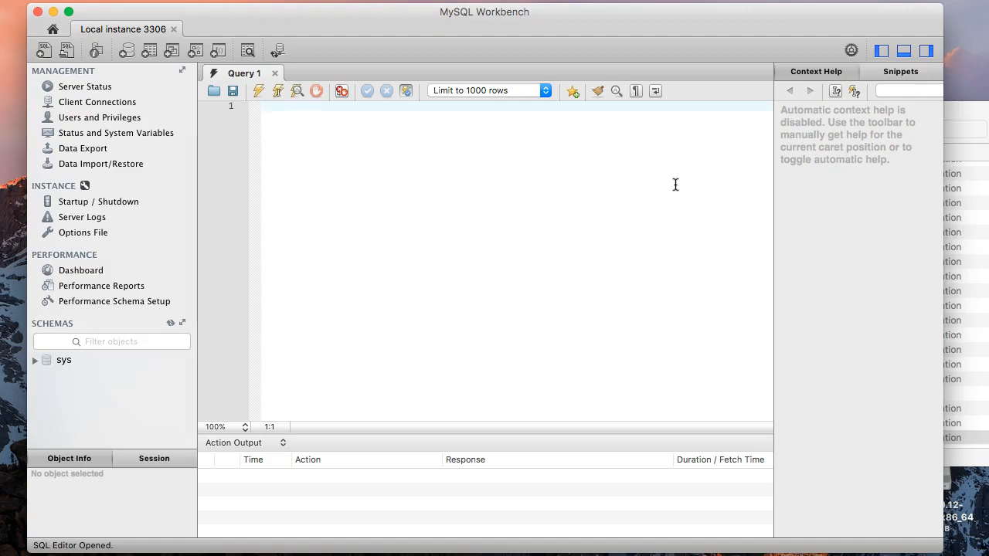
{"action": "left_click", "coordinate": [630, 192]}
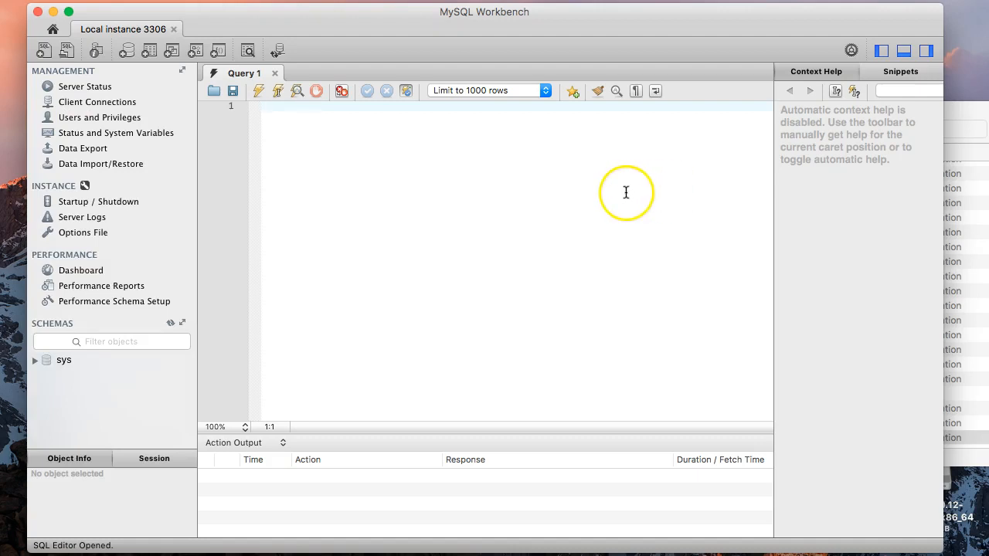